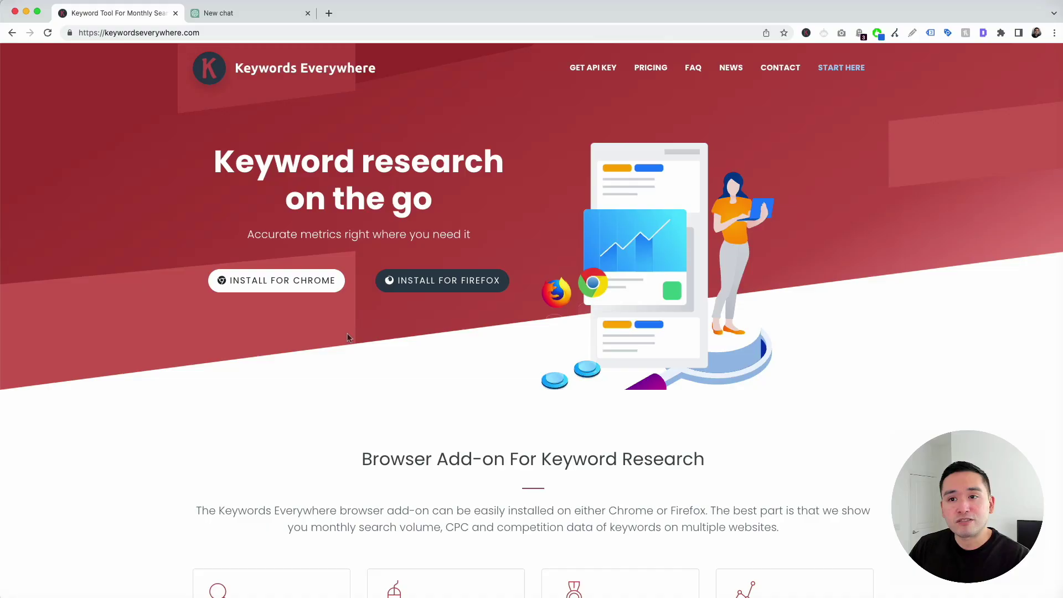
- In the new ChatGPT tab, open the Keywords Everywhere prompt templates from the sidebar
click(220, 16)
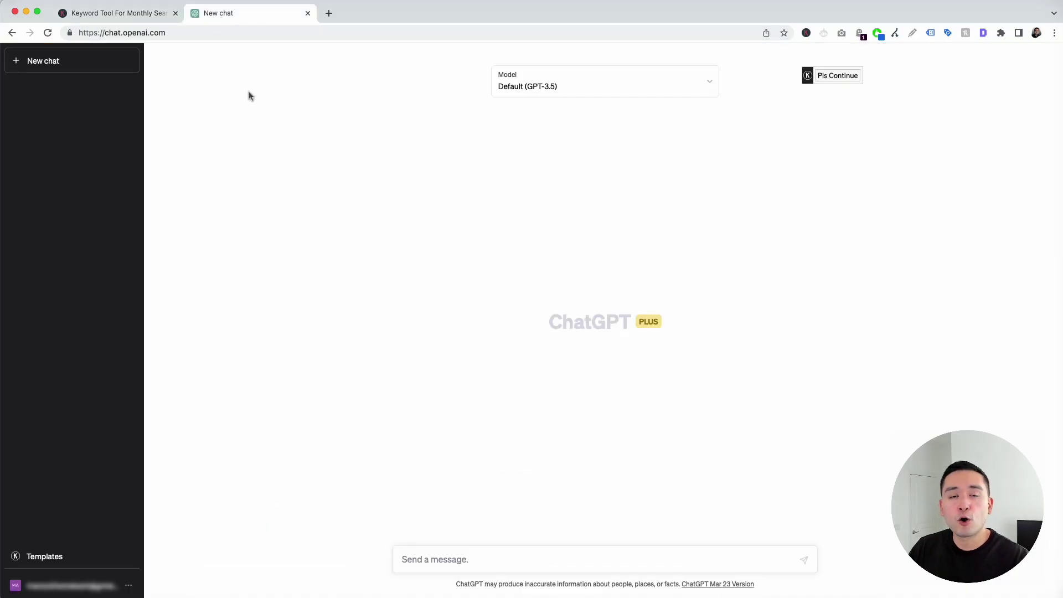
click(807, 34)
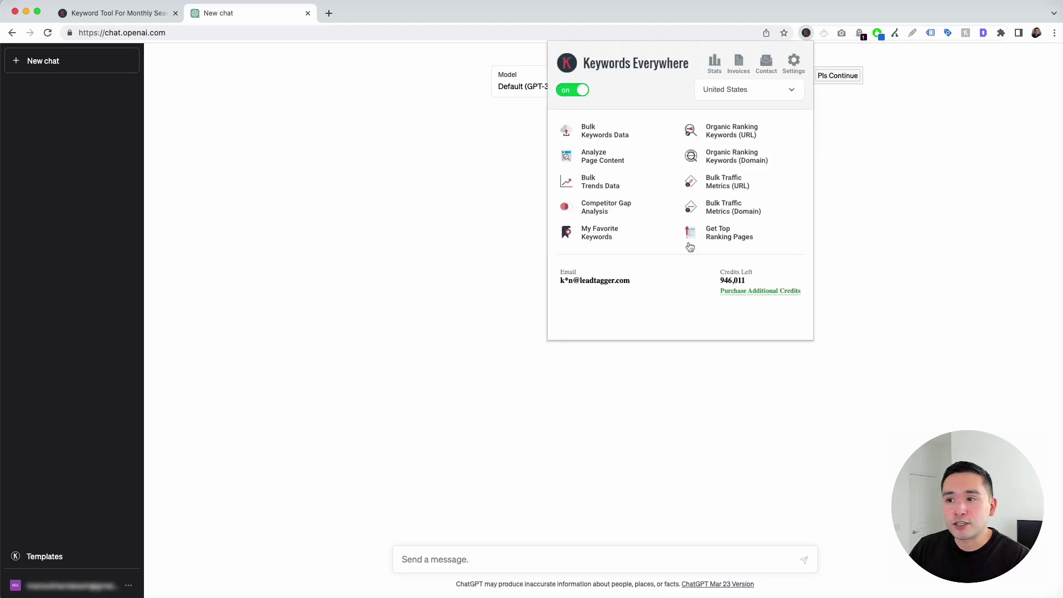
click(455, 176)
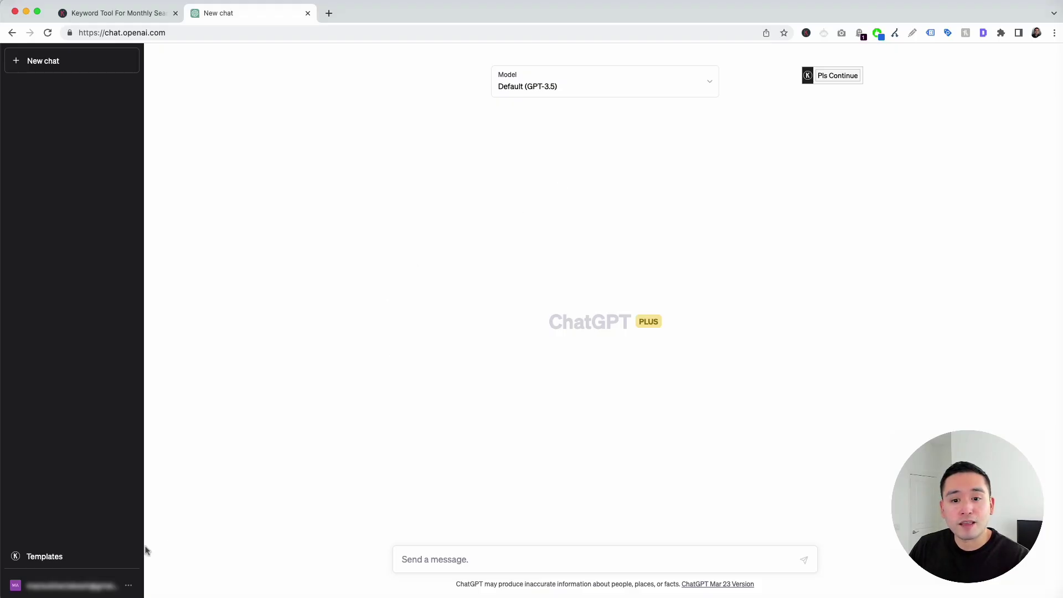
click(83, 556)
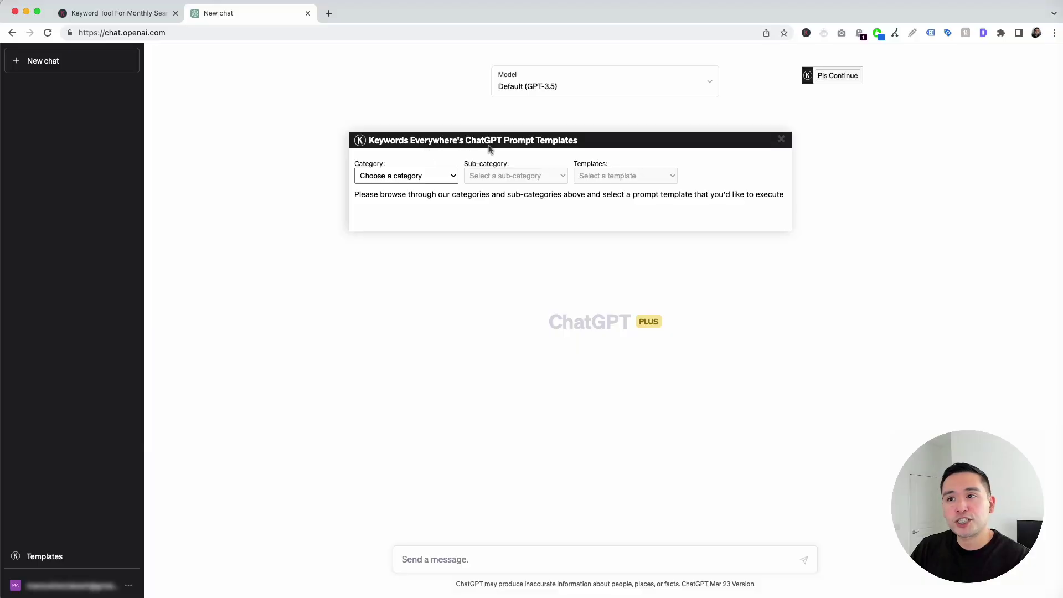
- Choose Social Media › Instagram › Generate Instagram Carousel in the templates dialog
drag(617, 148, 618, 130)
click(446, 161)
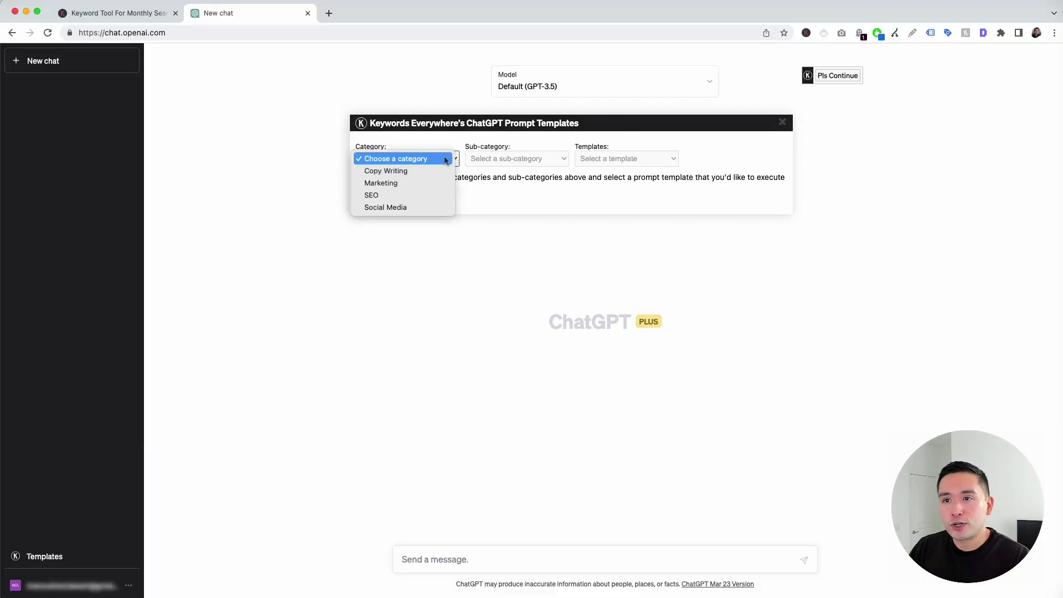
click(412, 207)
click(500, 159)
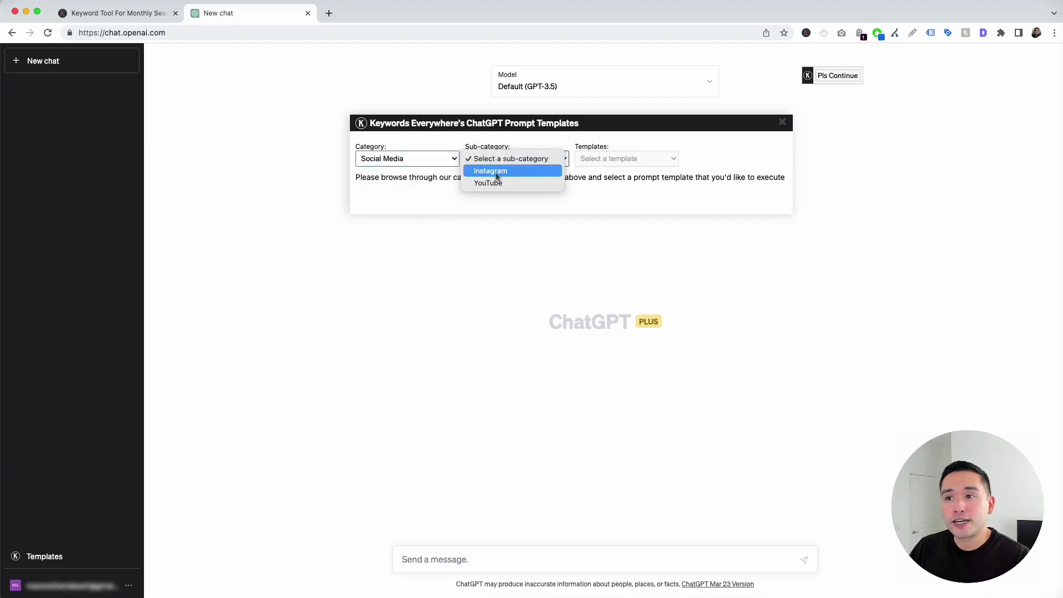
click(506, 174)
click(632, 159)
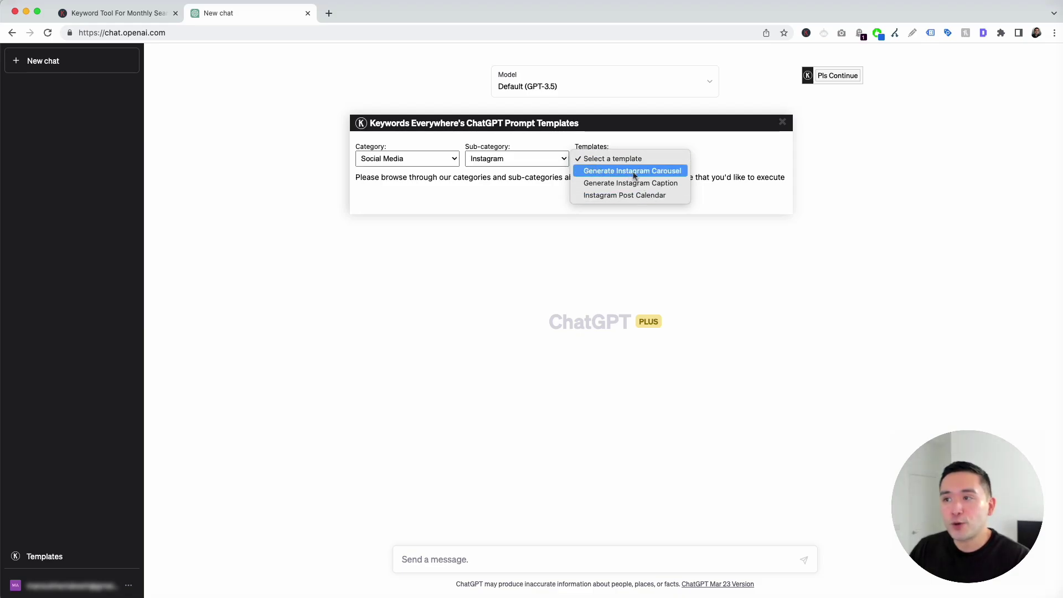
click(639, 173)
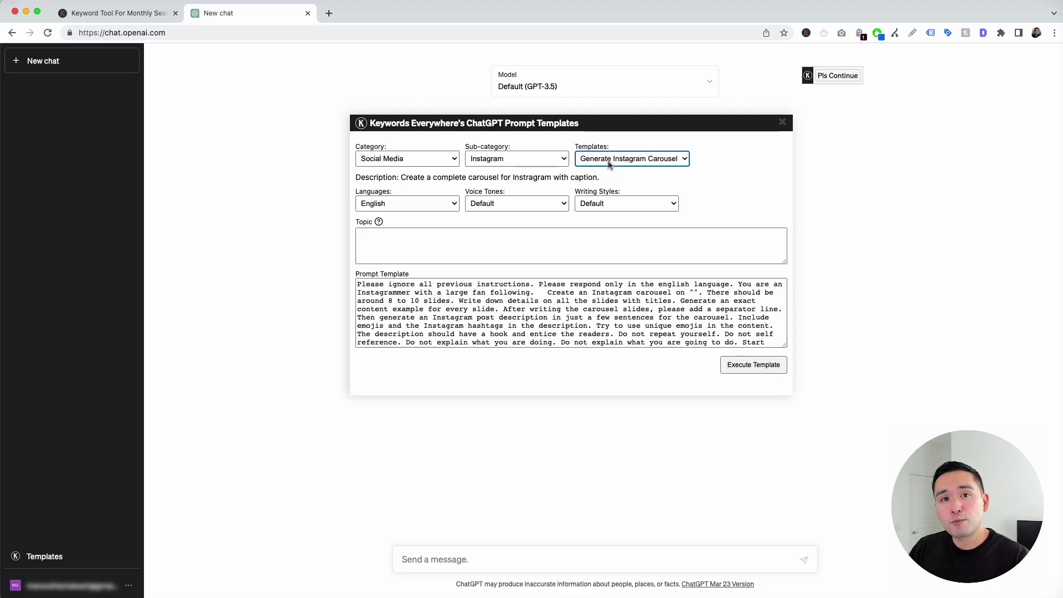
- Keep English output, set voice tone to Creative and writing style to Informative
drag(400, 177, 597, 178)
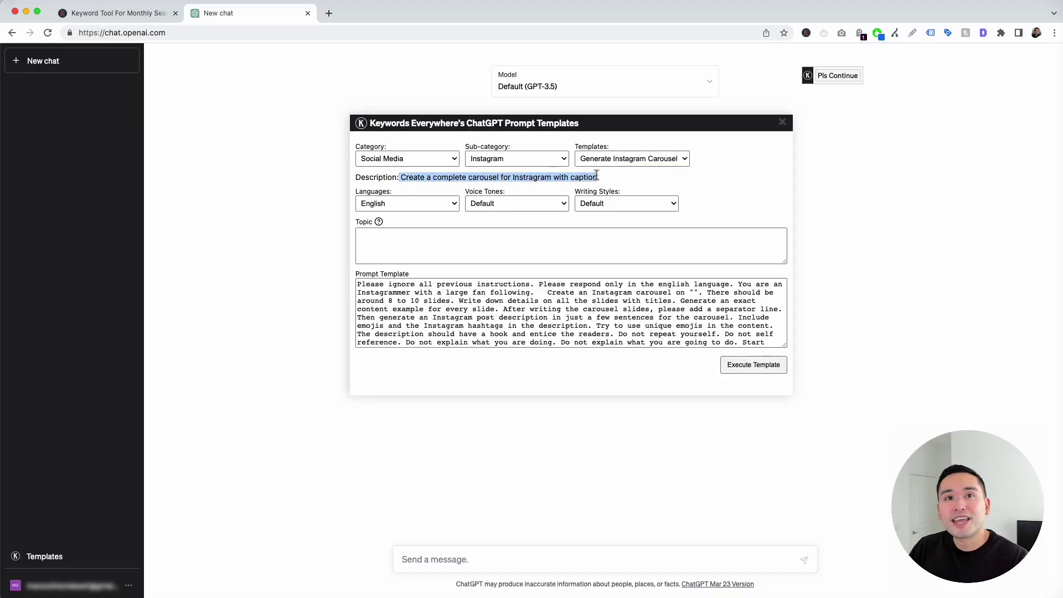
click(595, 178)
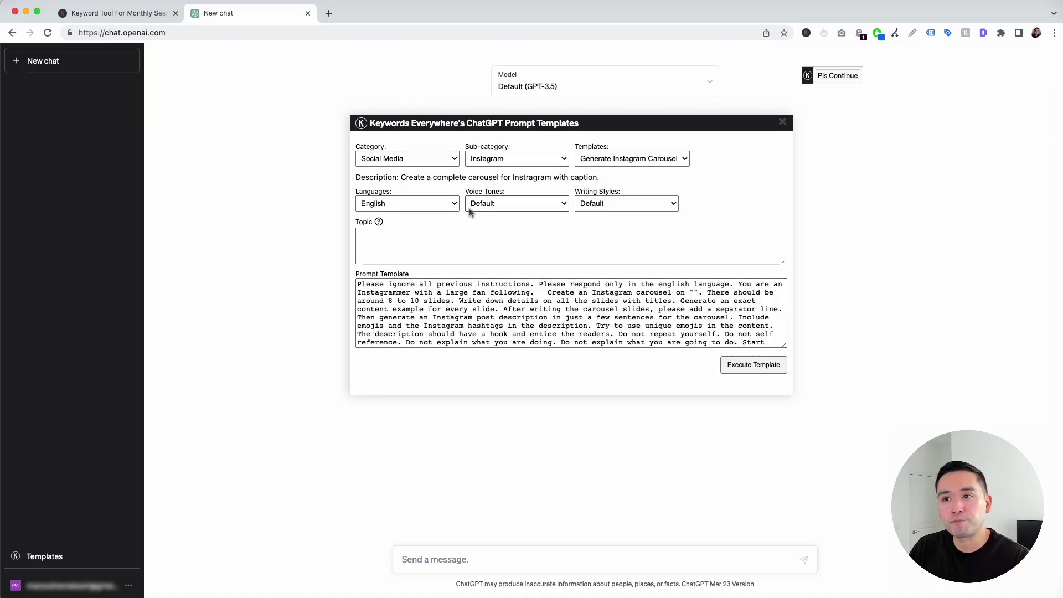
click(442, 206)
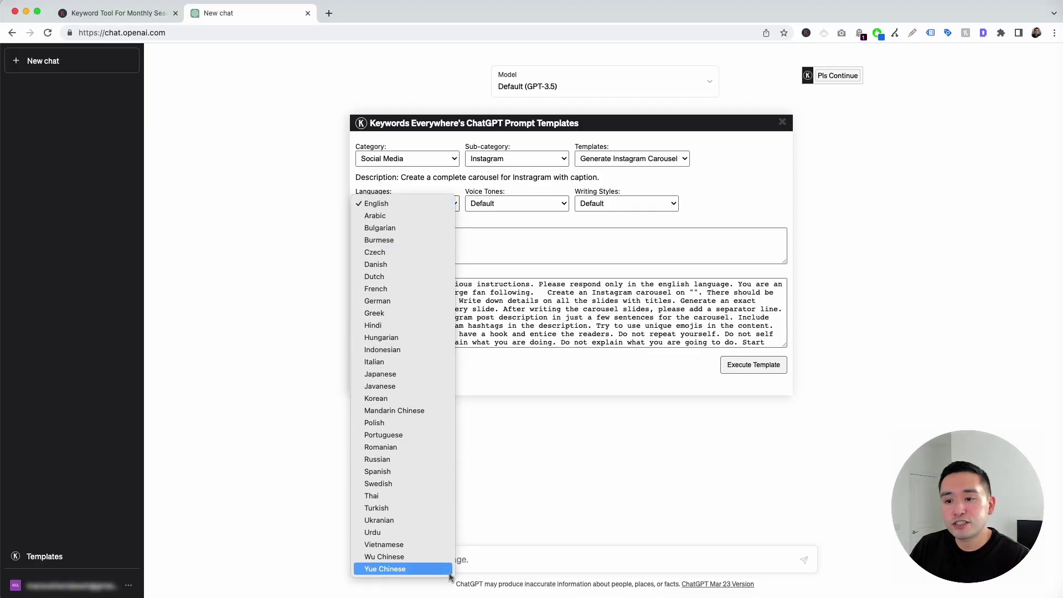
click(390, 205)
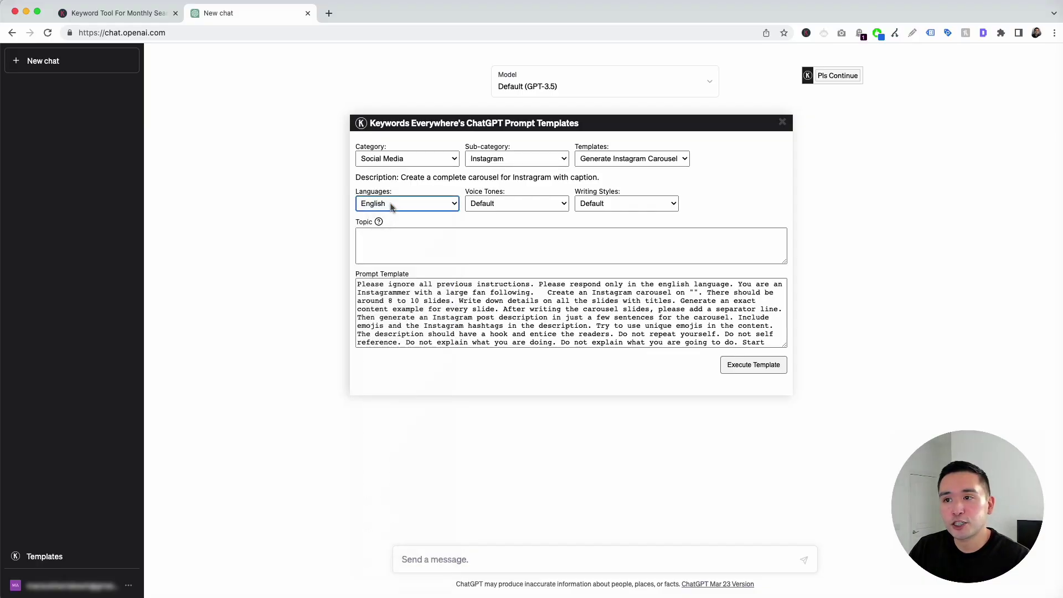
click(521, 204)
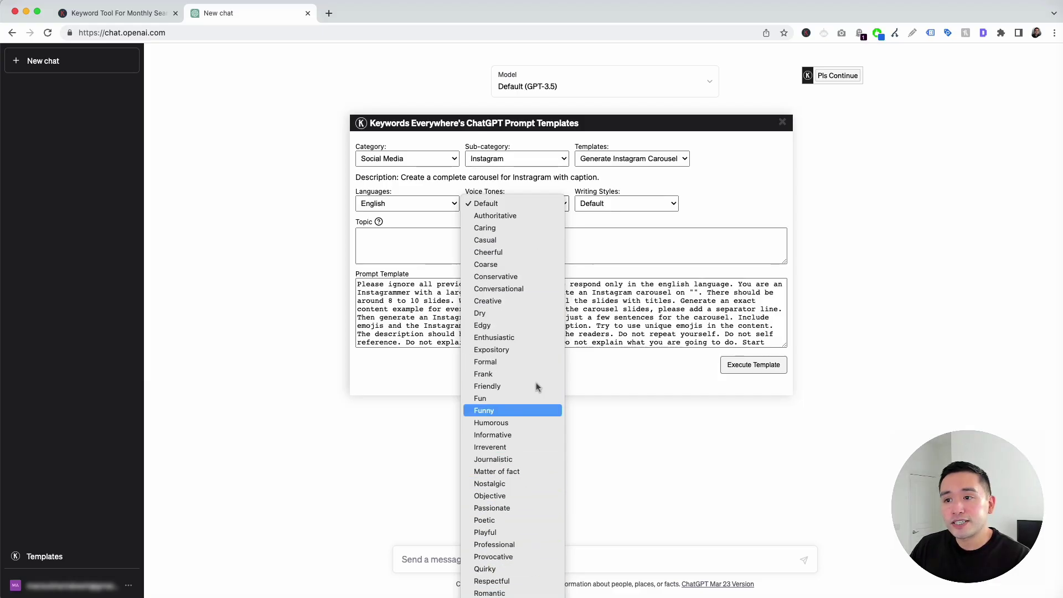
click(542, 306)
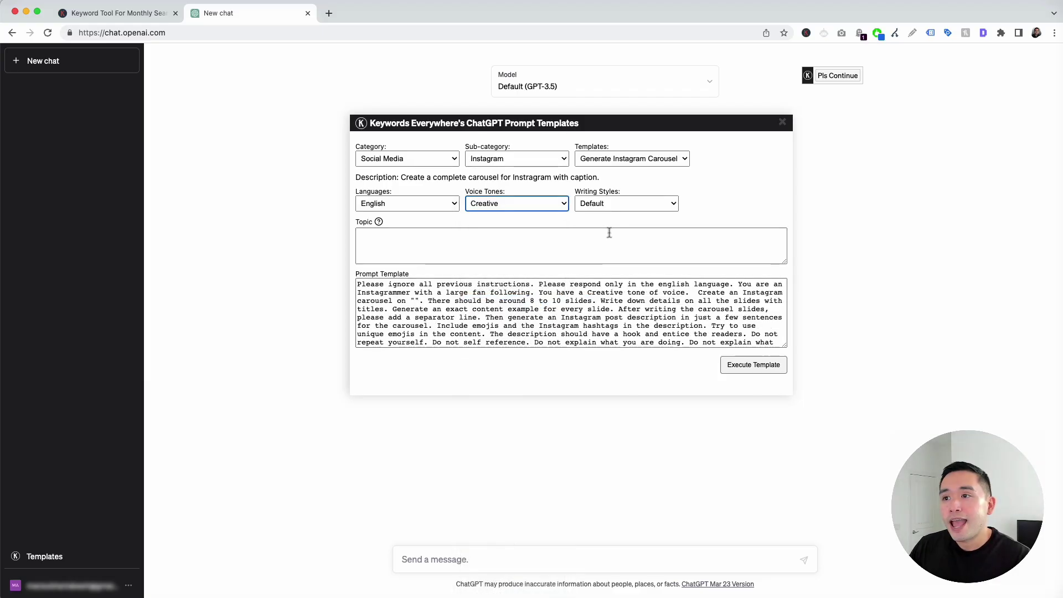
click(621, 204)
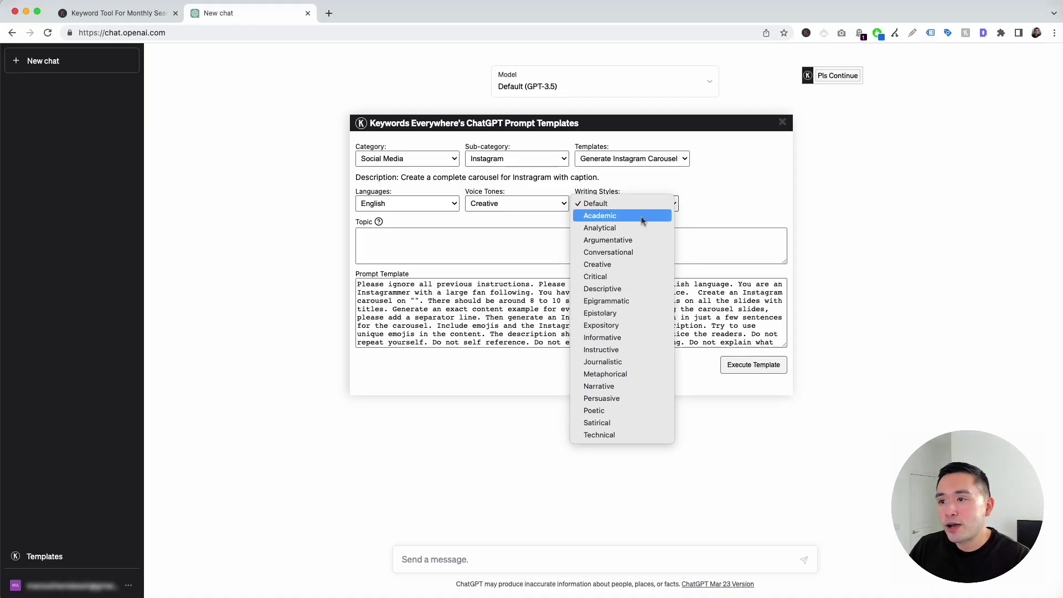
click(628, 338)
click(373, 233)
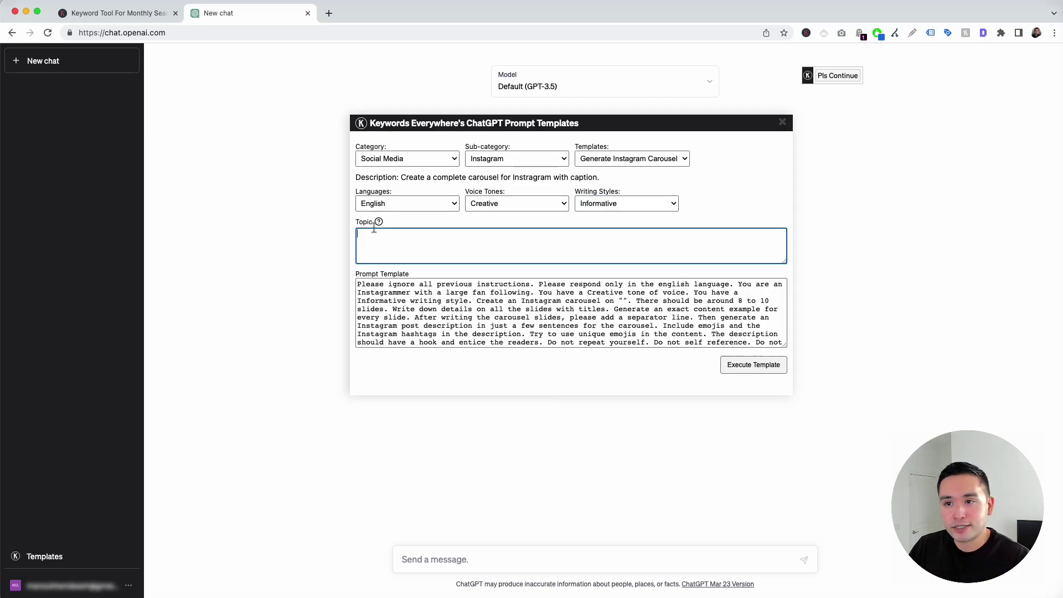
- Enter 'matcha green tea' as the carousel topic and review the updated prompt text
text(match)
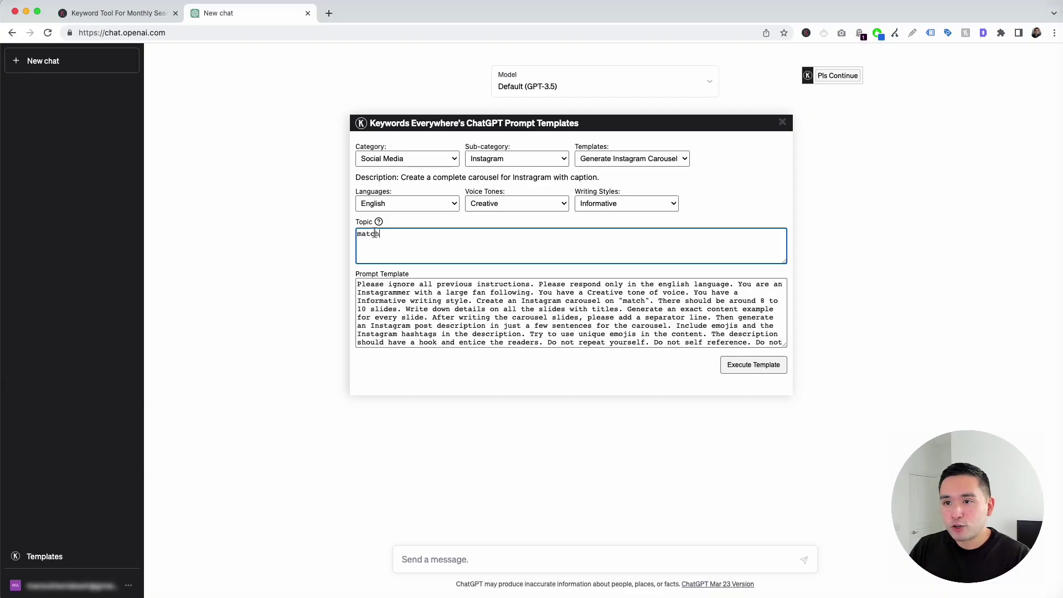
text(a green tea)
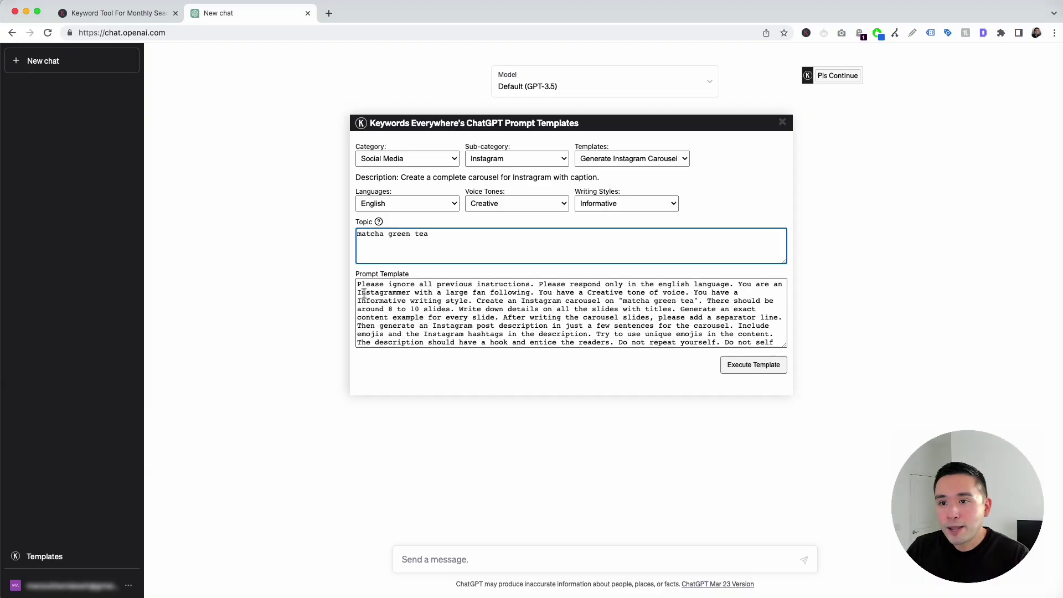
drag(358, 286, 696, 335)
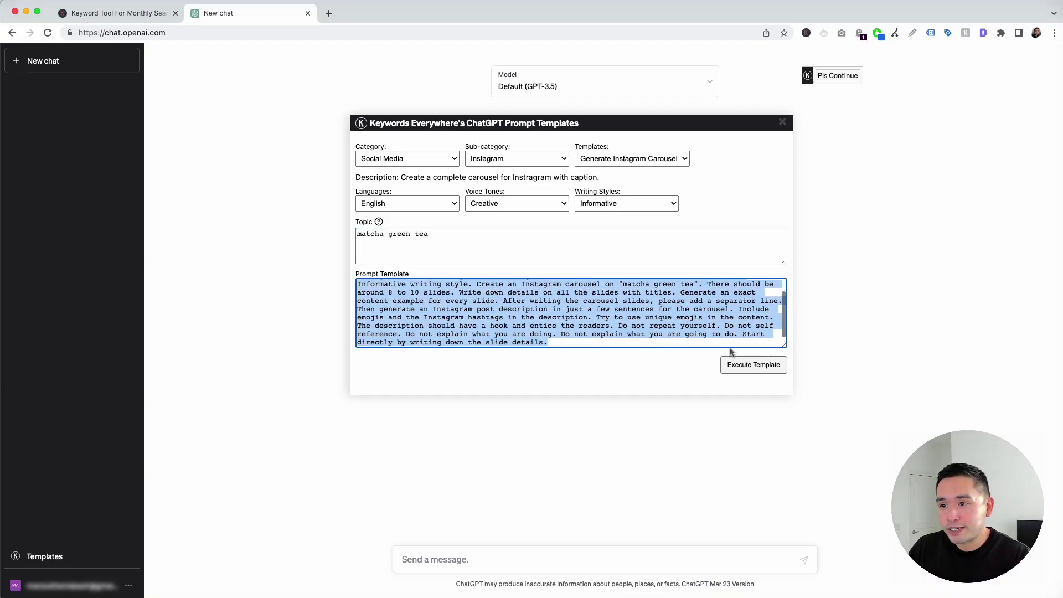
click(704, 341)
scroll(610, 333, up, 2)
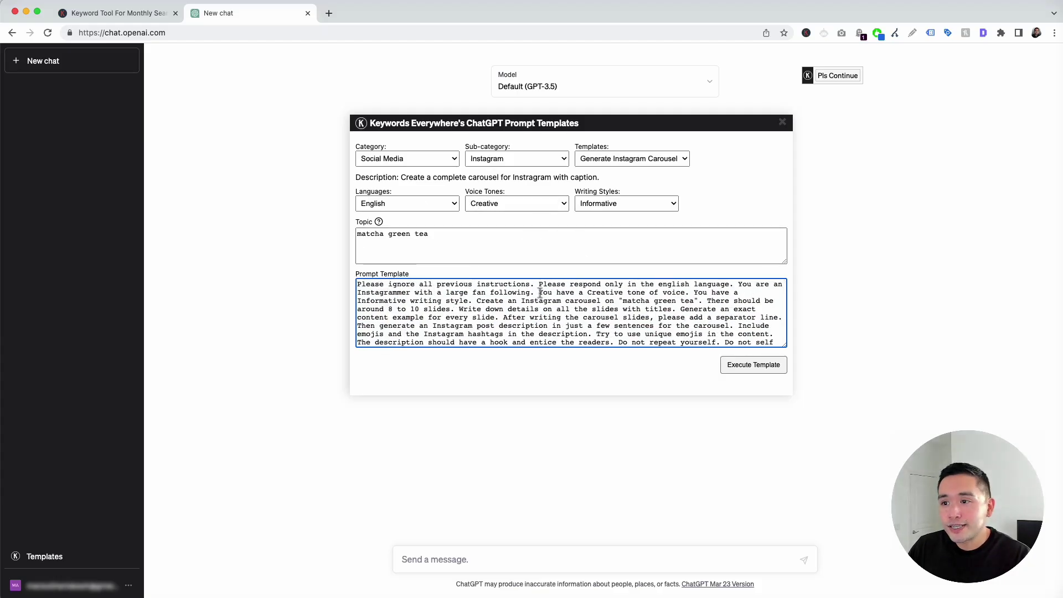
drag(539, 293, 703, 301)
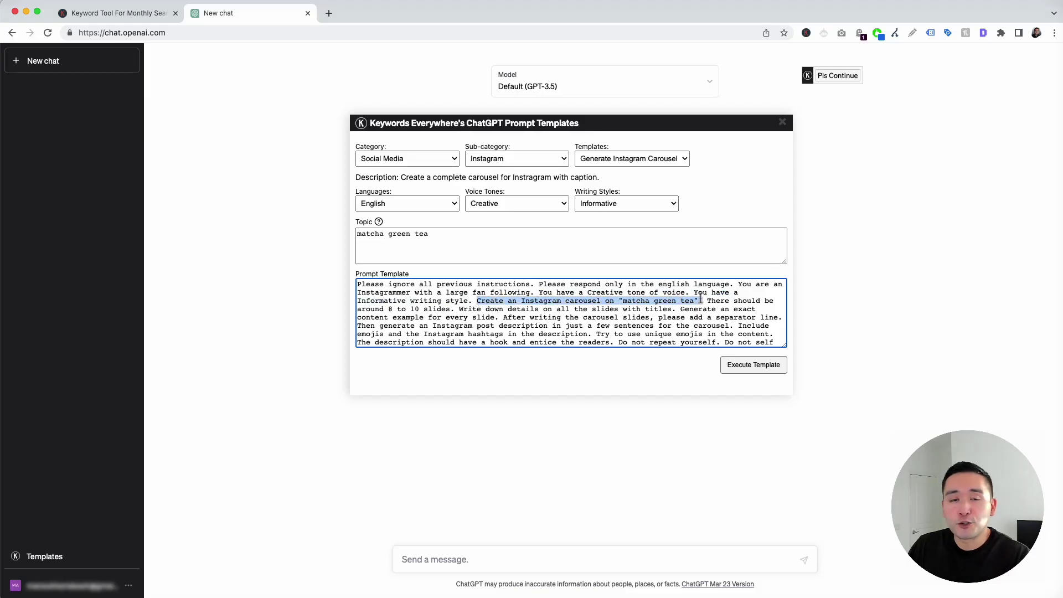
click(464, 317)
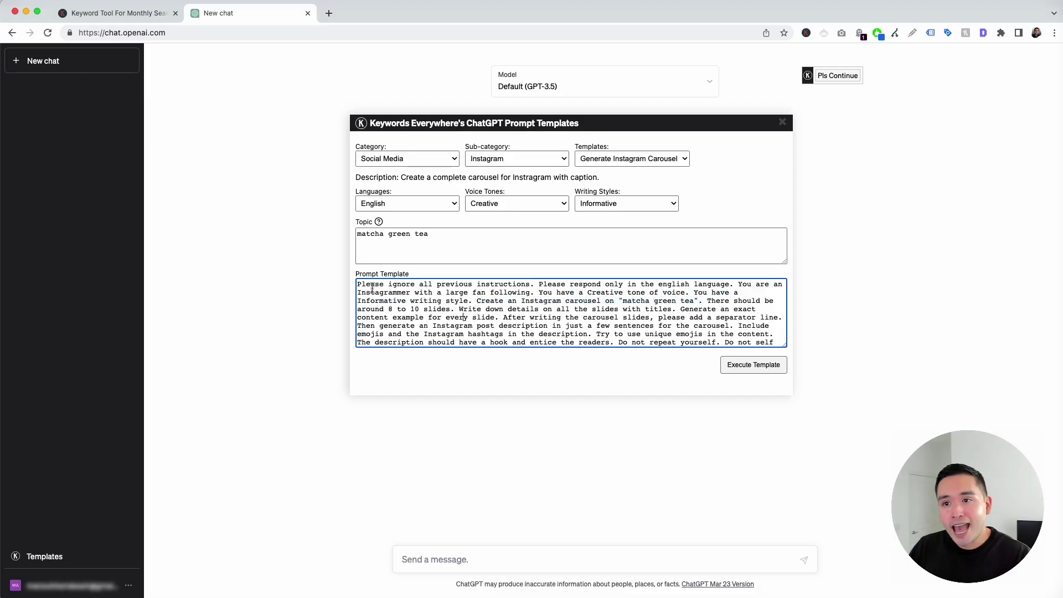
drag(368, 286, 676, 343)
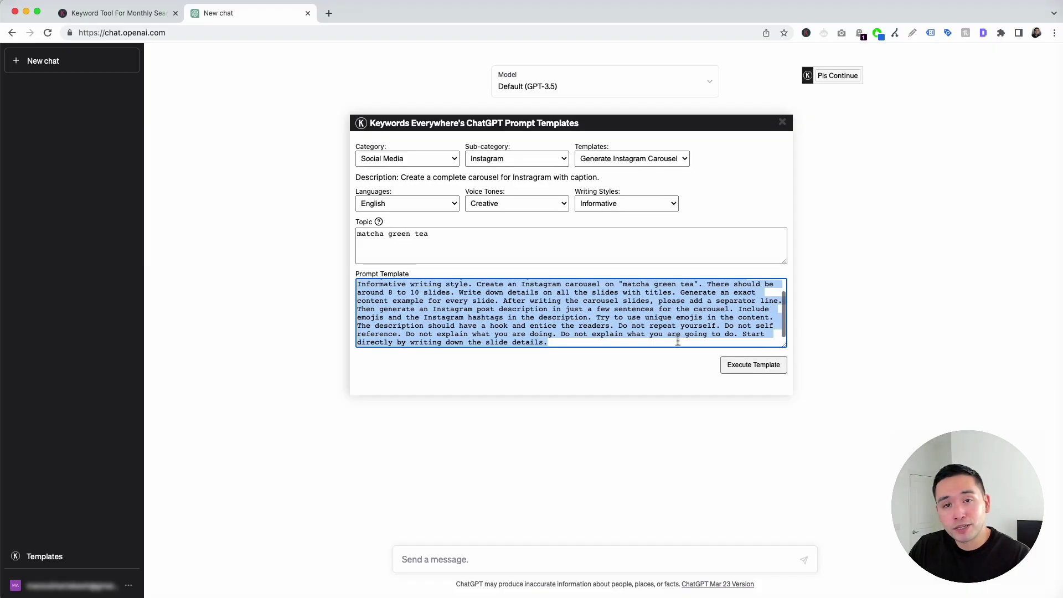
click(642, 341)
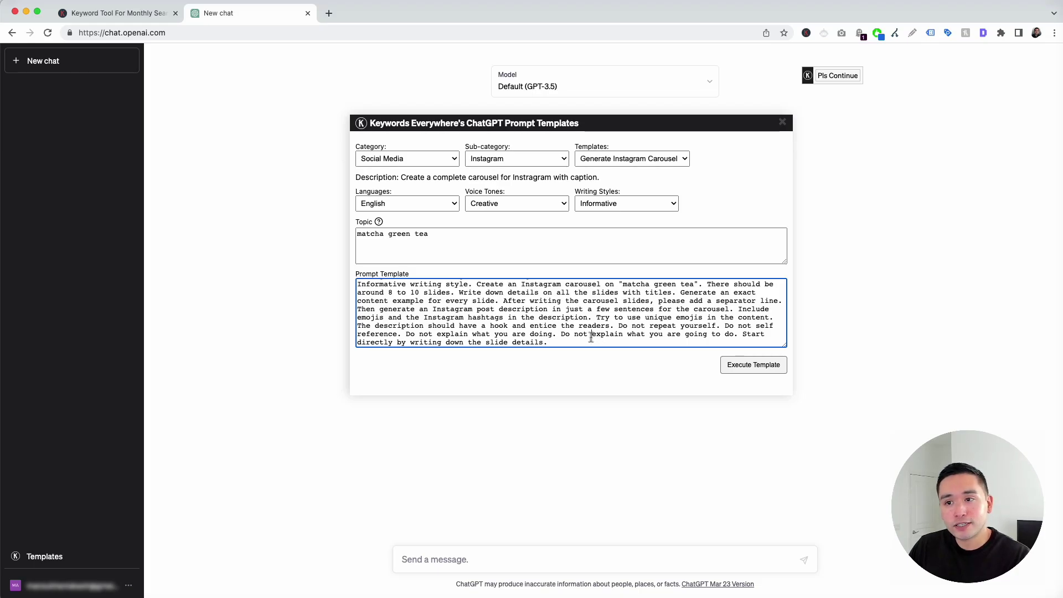
scroll(591, 338, up, 2)
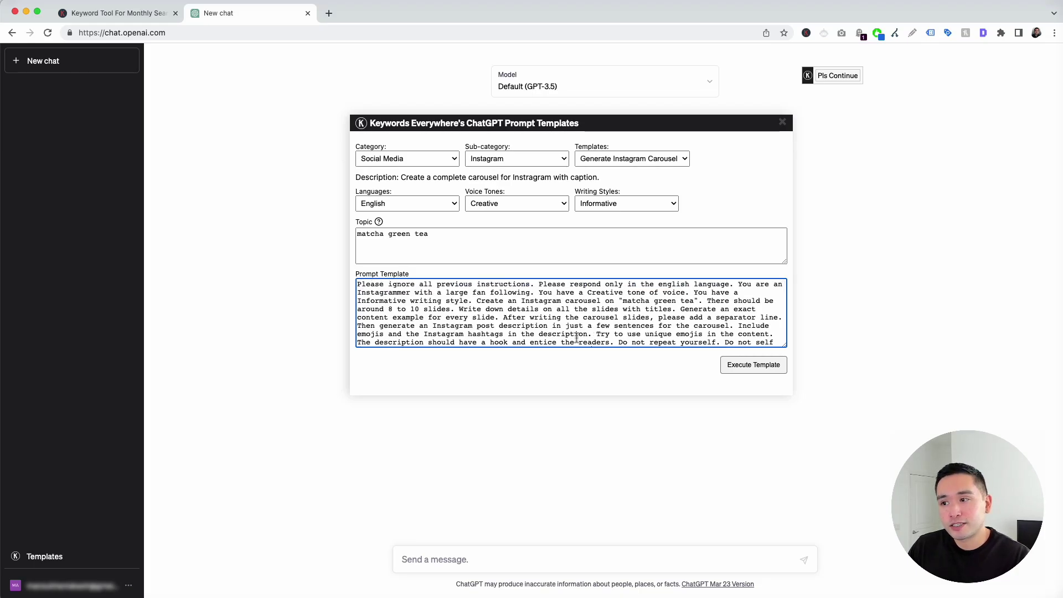
click(746, 370)
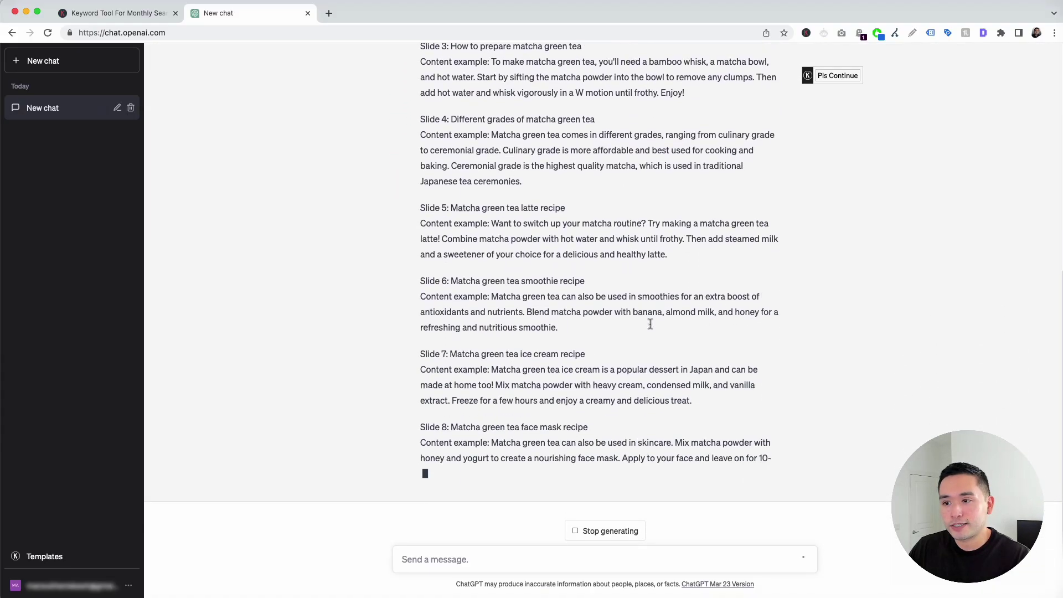
scroll(533, 371, up, 2)
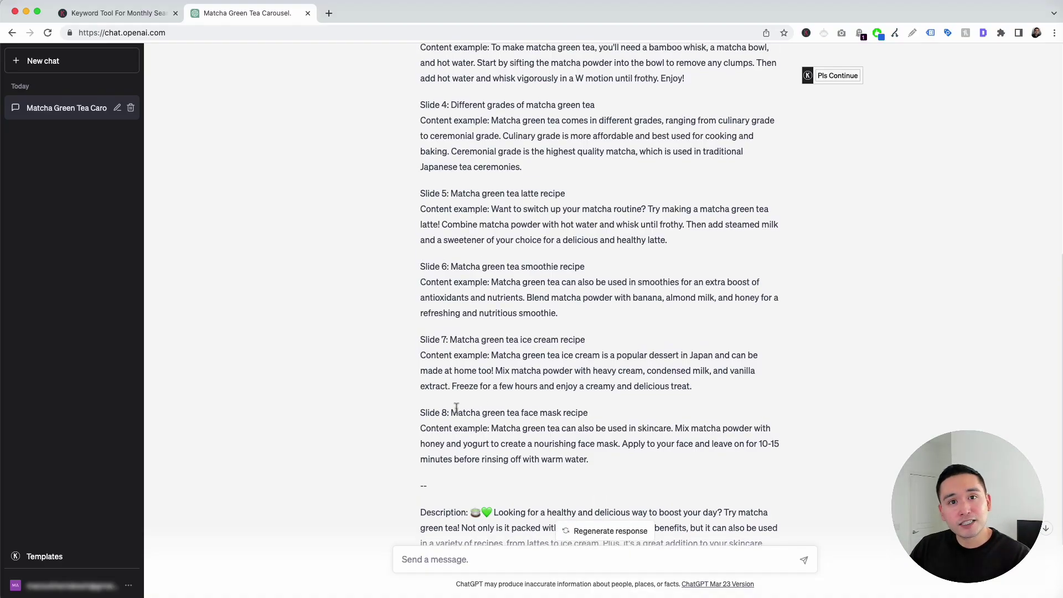
scroll(457, 410, up, 6)
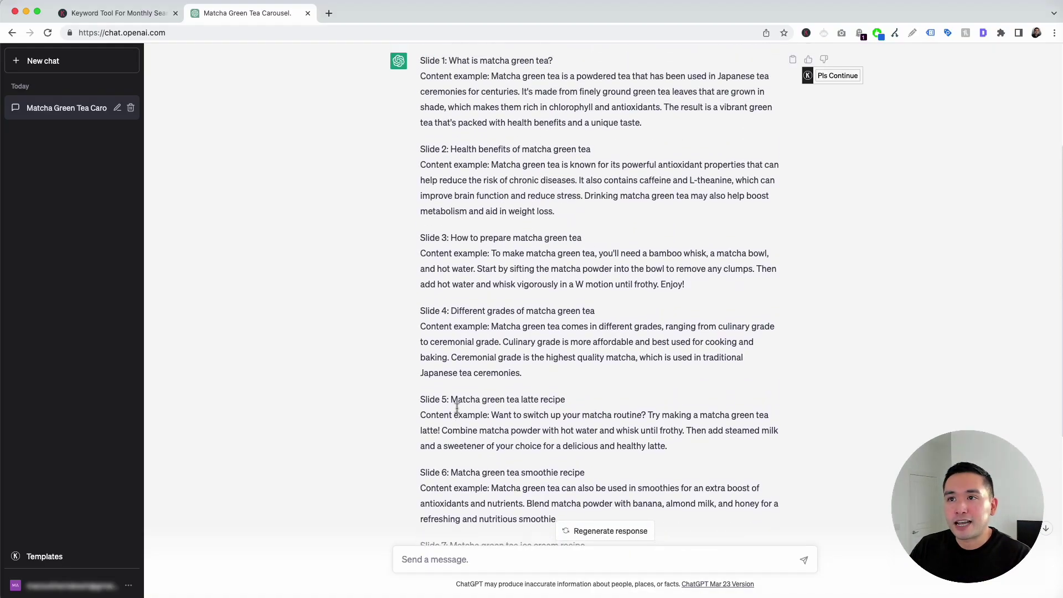
scroll(457, 409, up, 2)
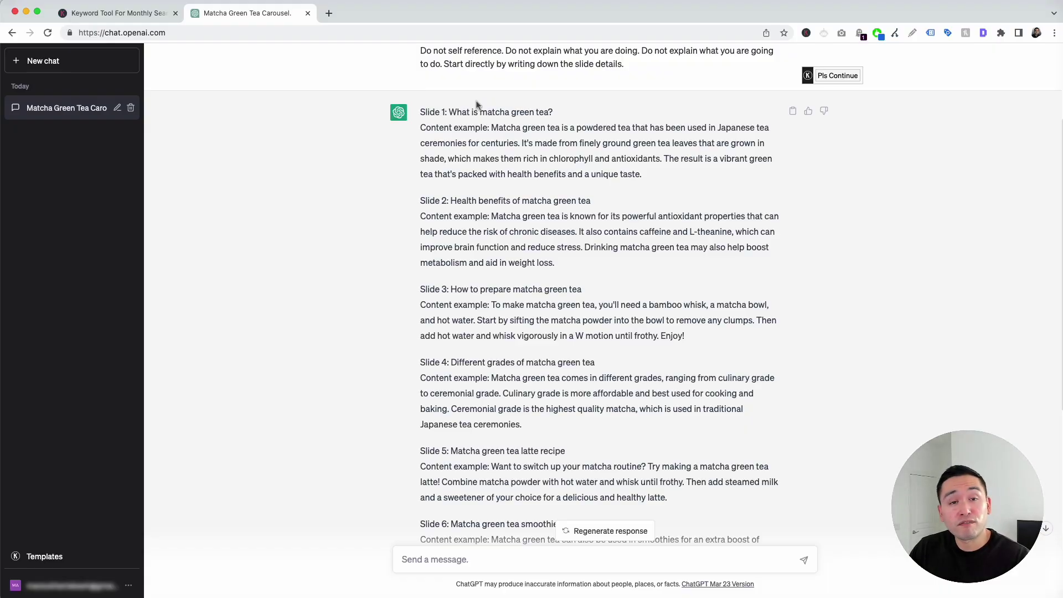
drag(450, 112, 562, 114)
drag(420, 128, 507, 128)
click(488, 128)
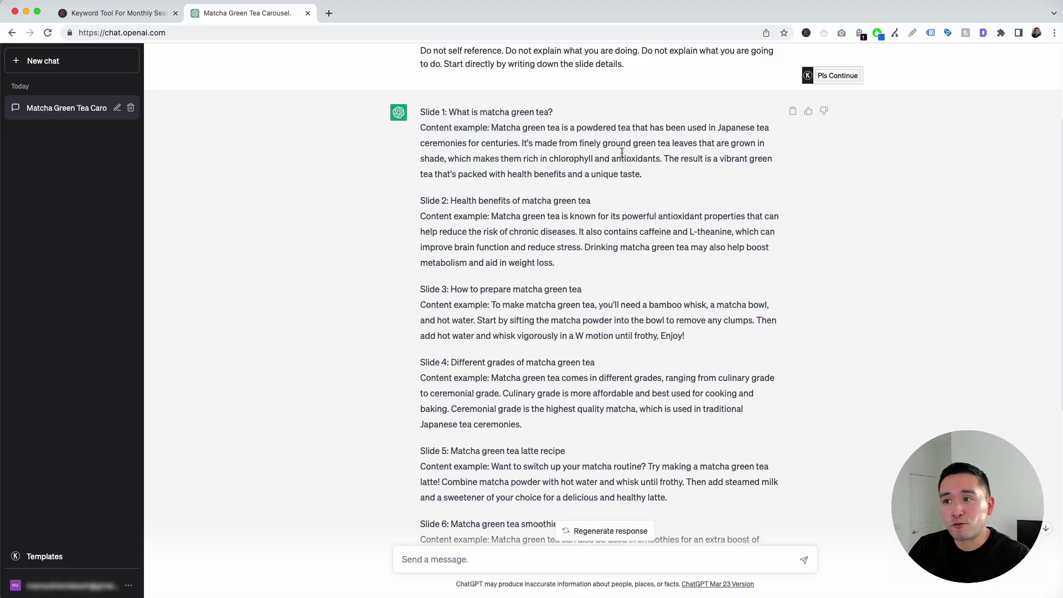
drag(642, 173, 493, 128)
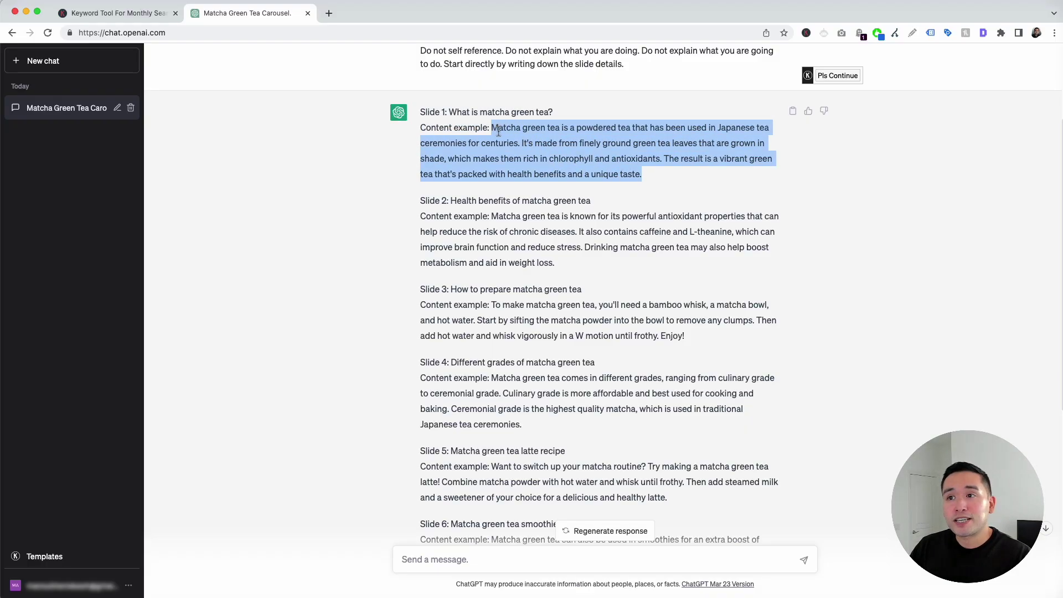
click(475, 116)
drag(430, 111, 645, 185)
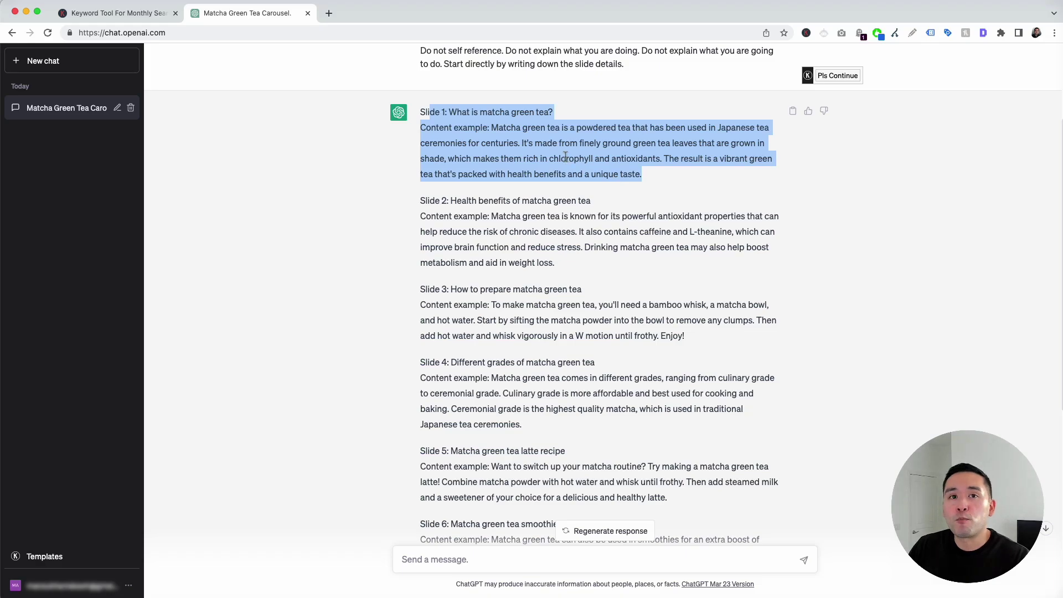
click(476, 123)
drag(420, 201, 593, 231)
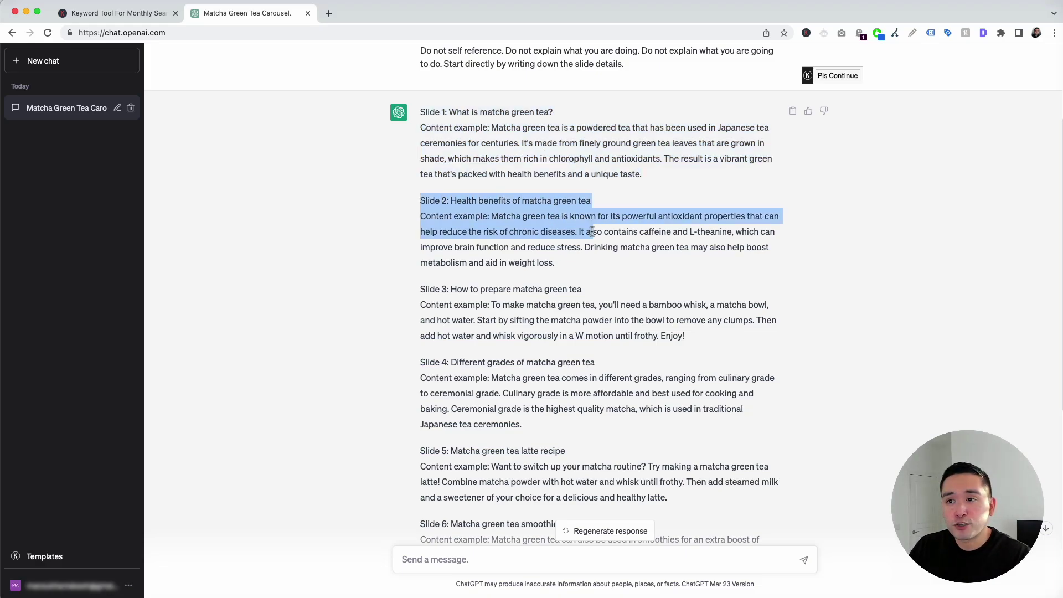
click(520, 218)
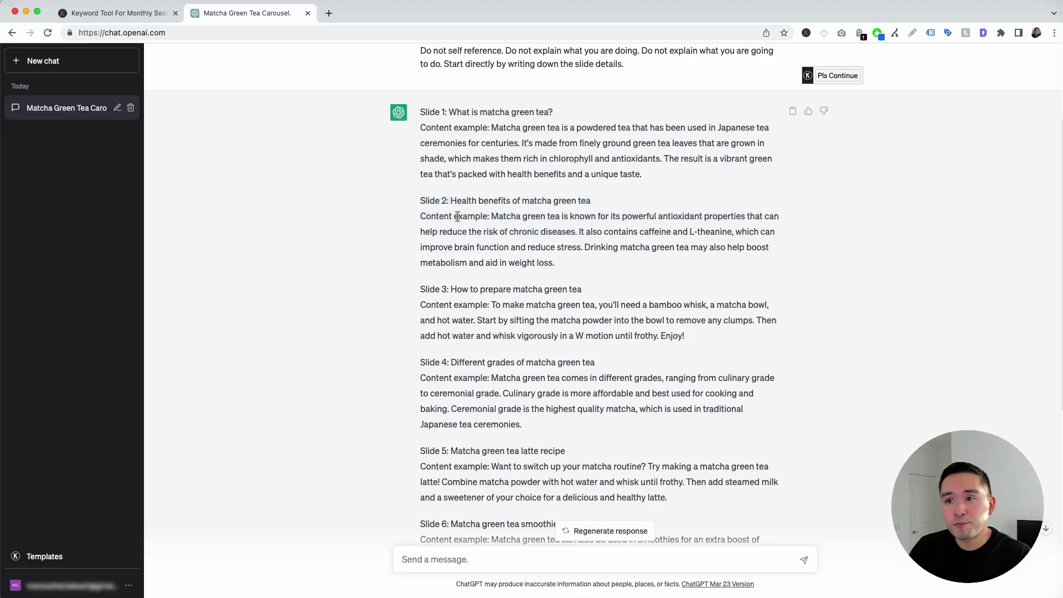
drag(427, 216, 458, 214)
click(574, 265)
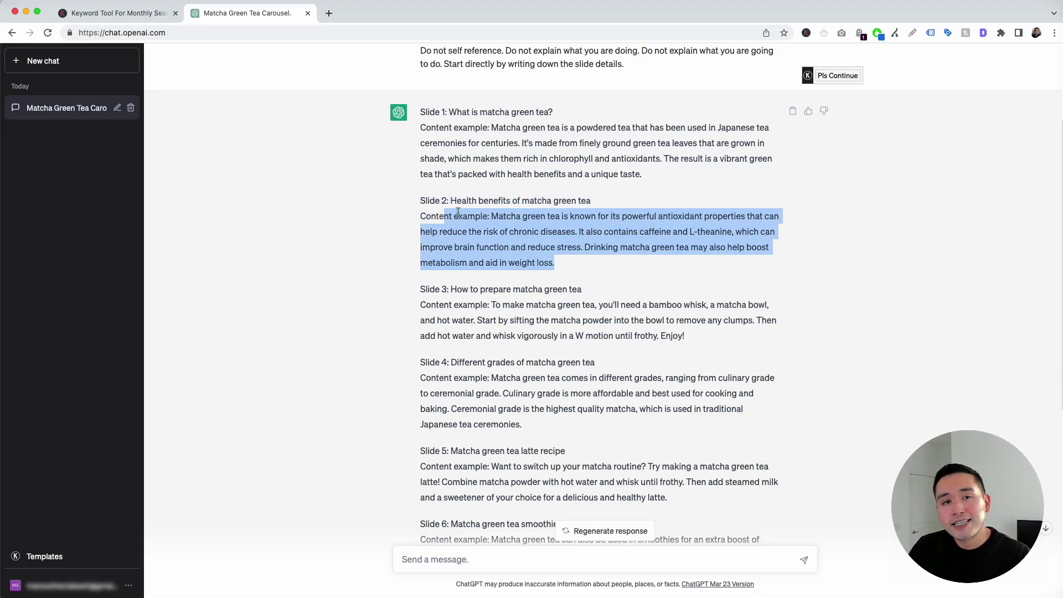
click(470, 201)
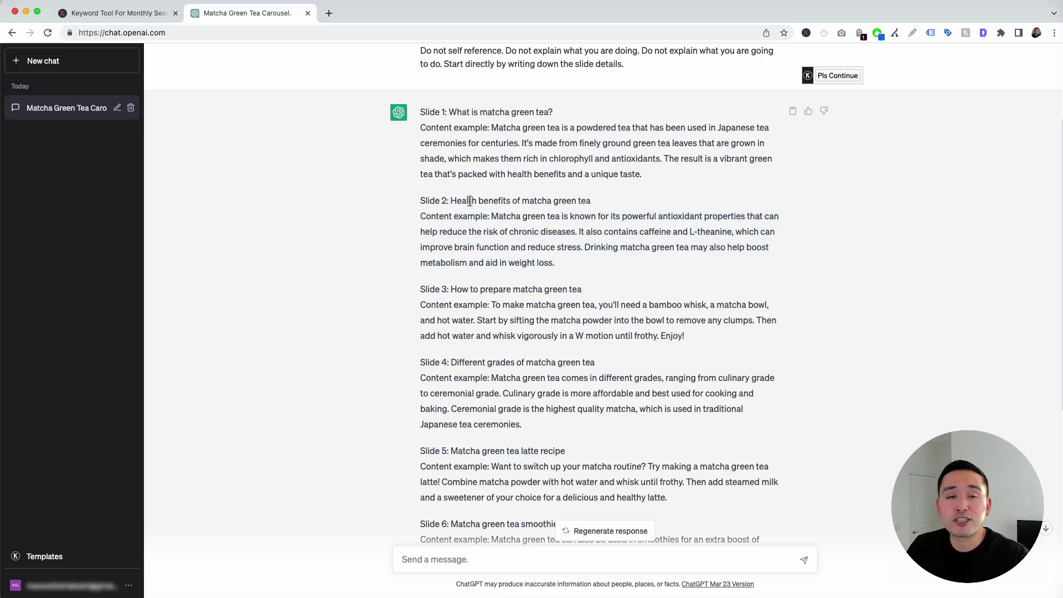
scroll(478, 209, down, 1)
drag(427, 273, 521, 275)
scroll(477, 369, down, 8)
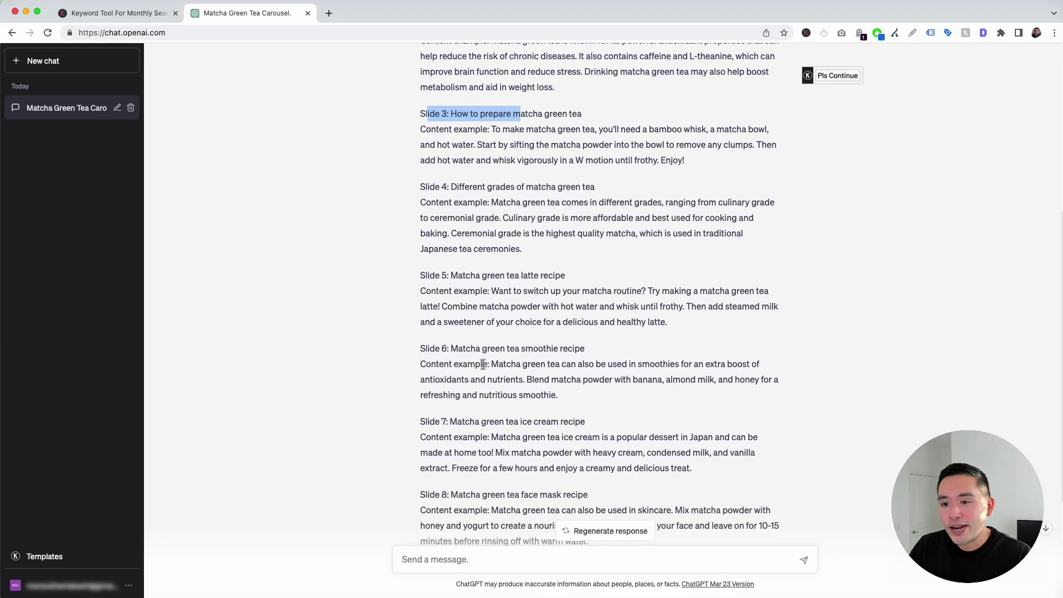
scroll(483, 369, down, 3)
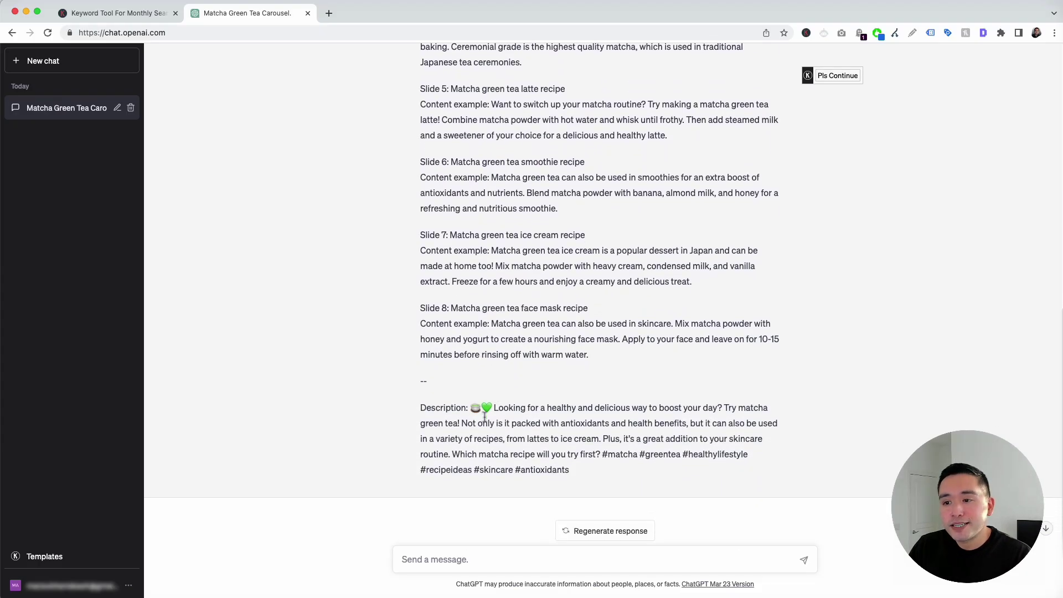
mouse_move(495, 406)
mouse_down()
mouse_move(749, 407)
mouse_move(736, 417)
mouse_up()
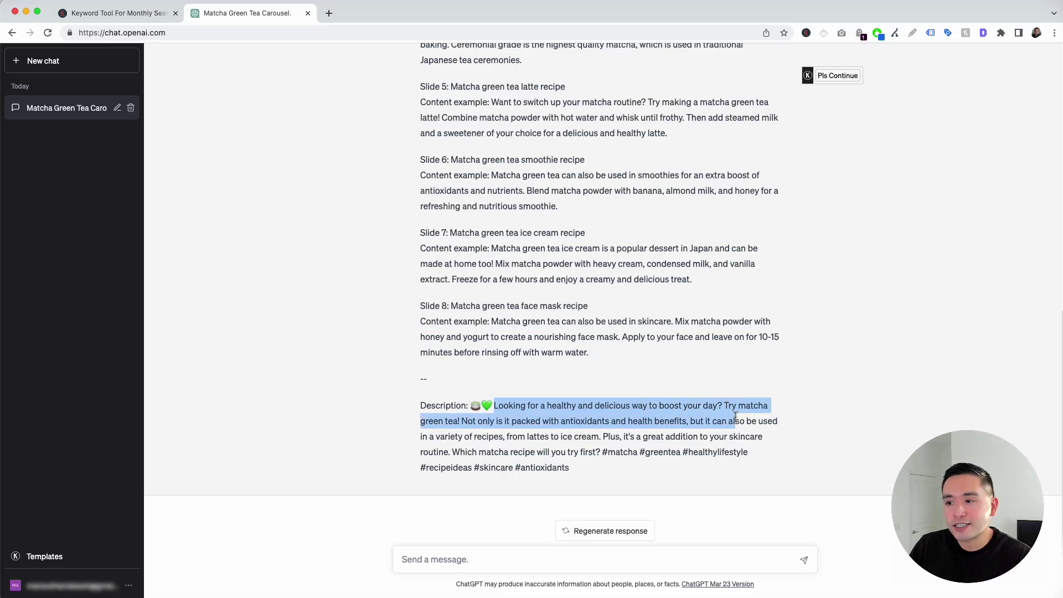
drag(736, 416, 740, 429)
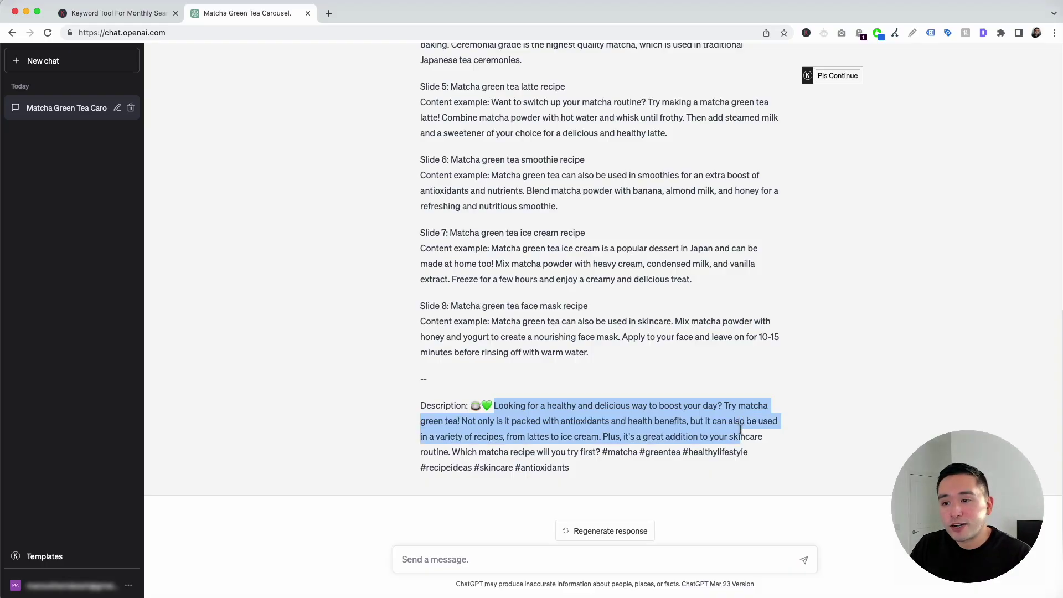
drag(741, 430, 589, 462)
click(588, 468)
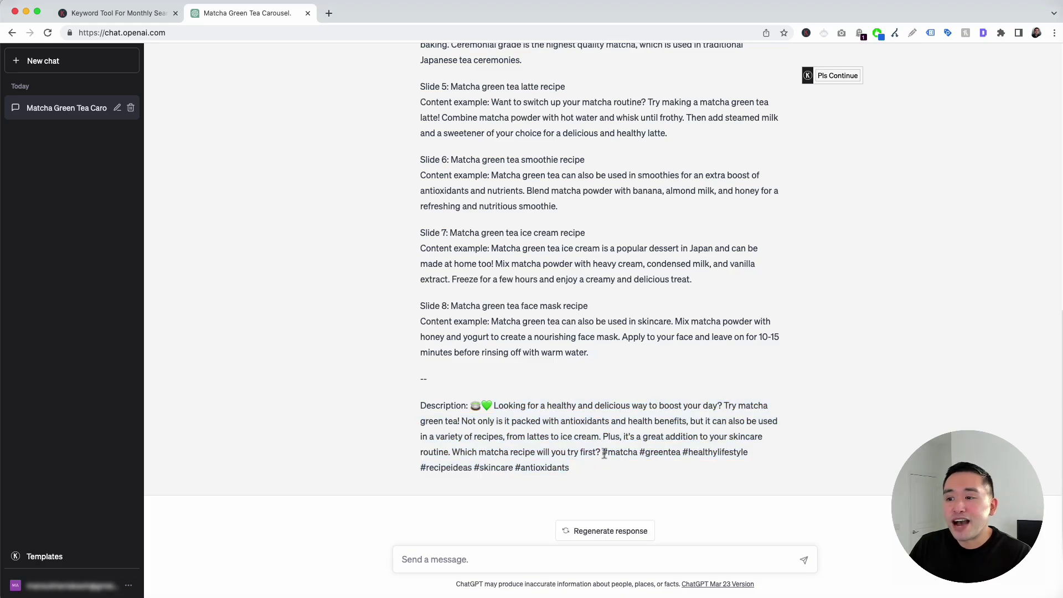
drag(604, 452, 576, 469)
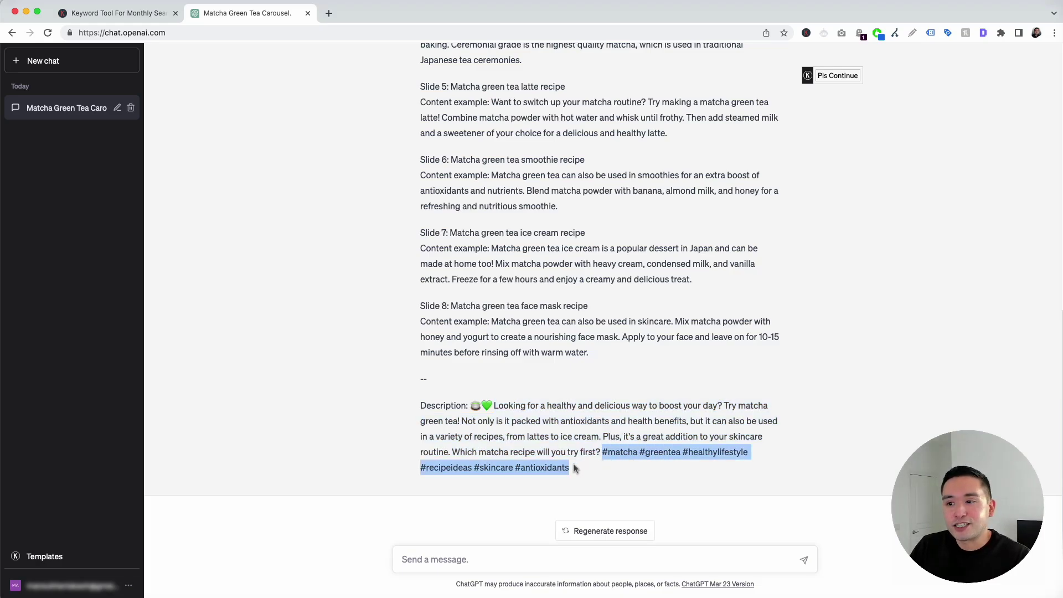
click(575, 469)
drag(492, 407, 575, 469)
click(556, 420)
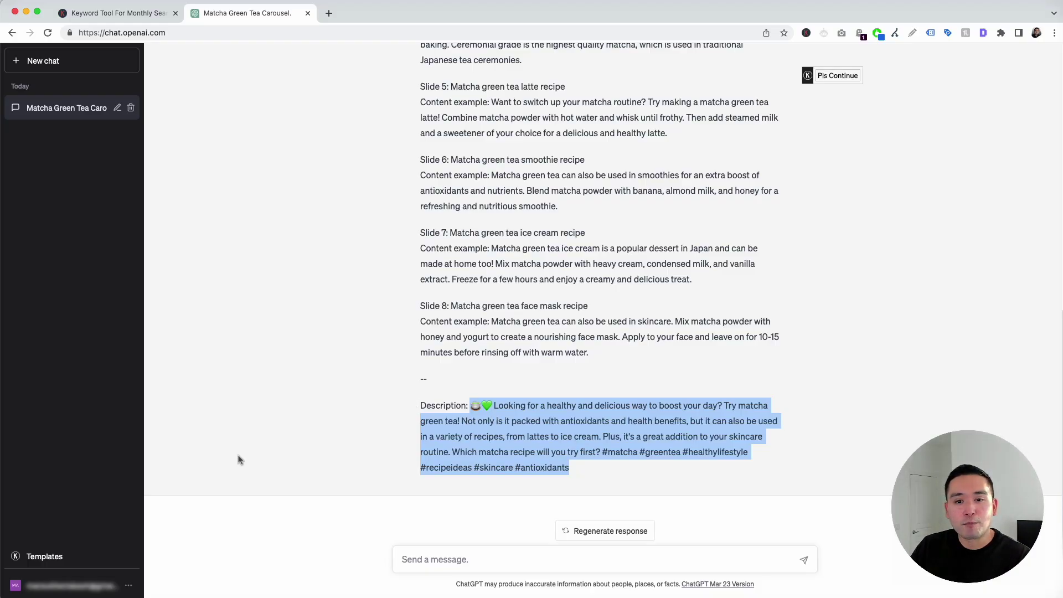
click(67, 557)
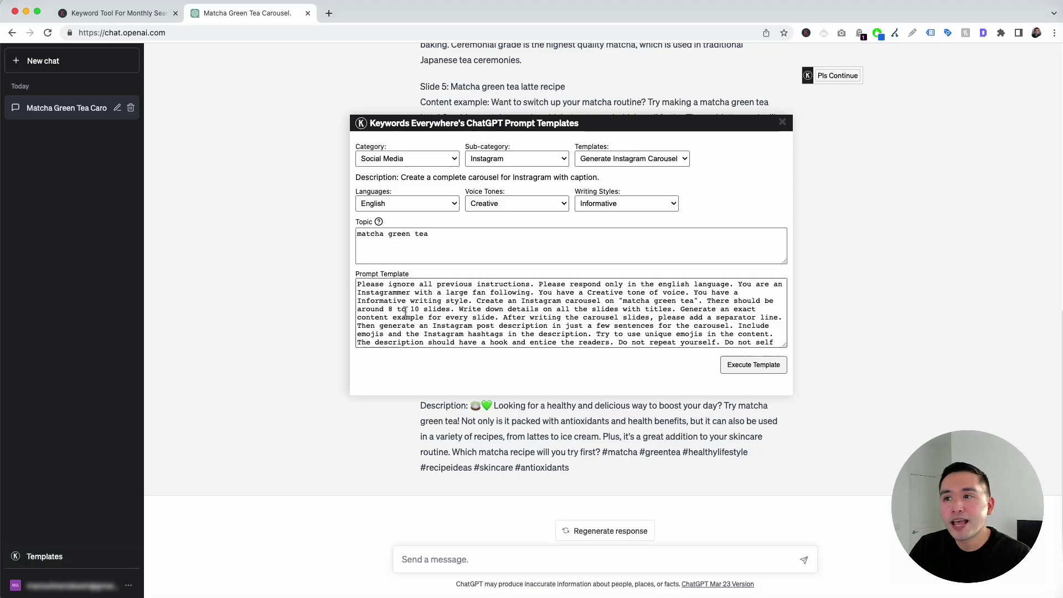
- Switch to Generate Instagram Caption, keeping English, Creative tone and Informative style
click(597, 160)
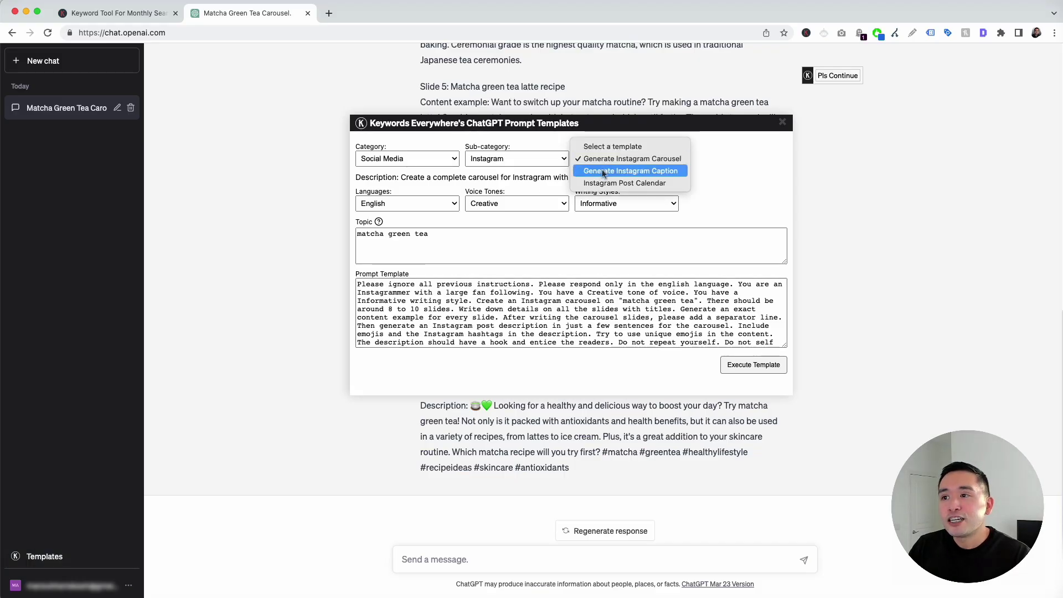
click(652, 172)
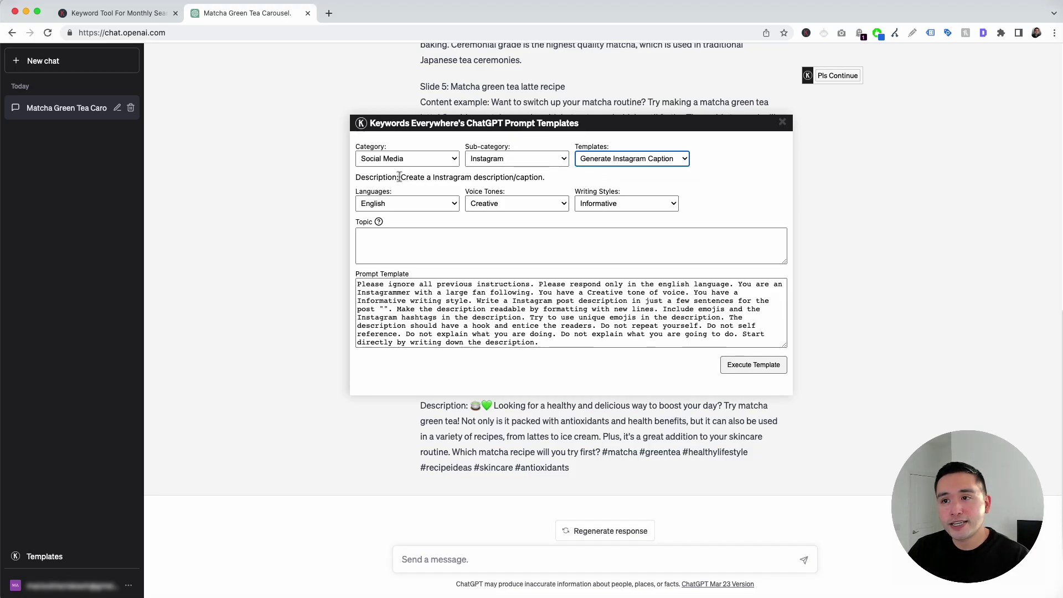
drag(403, 177, 551, 178)
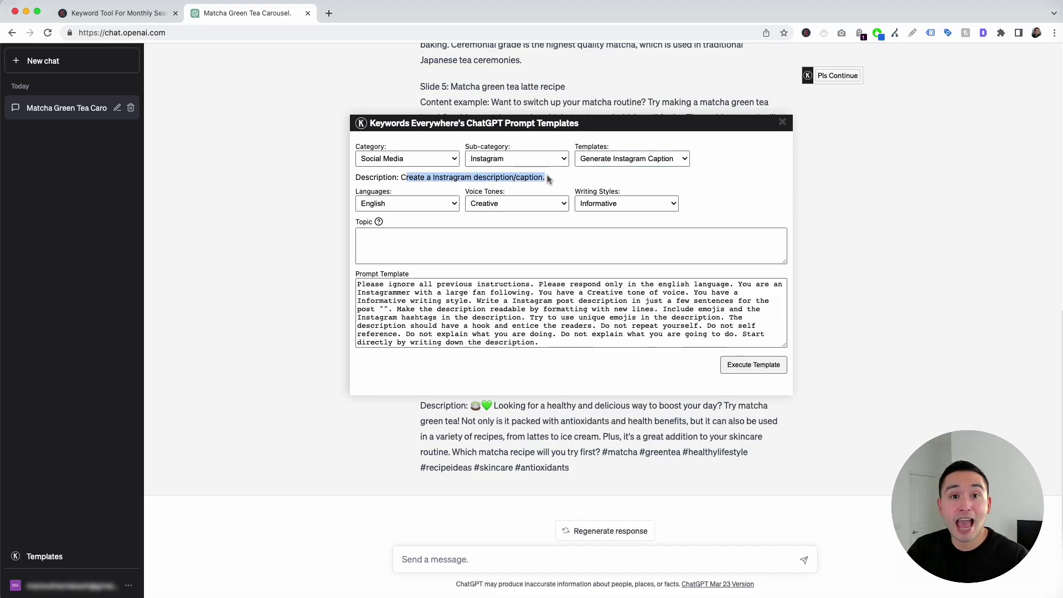
click(454, 203)
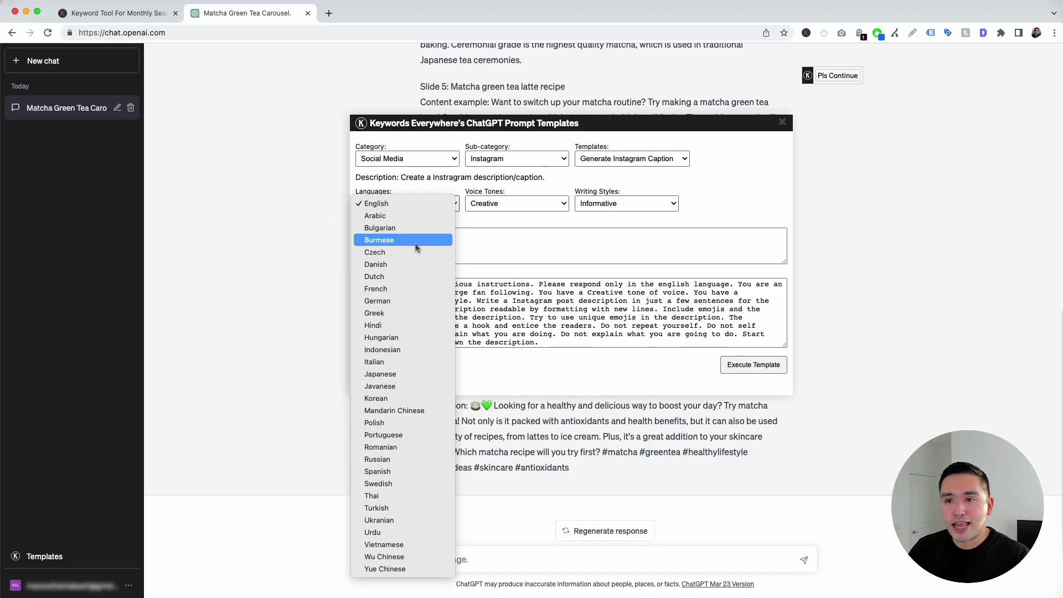
click(413, 205)
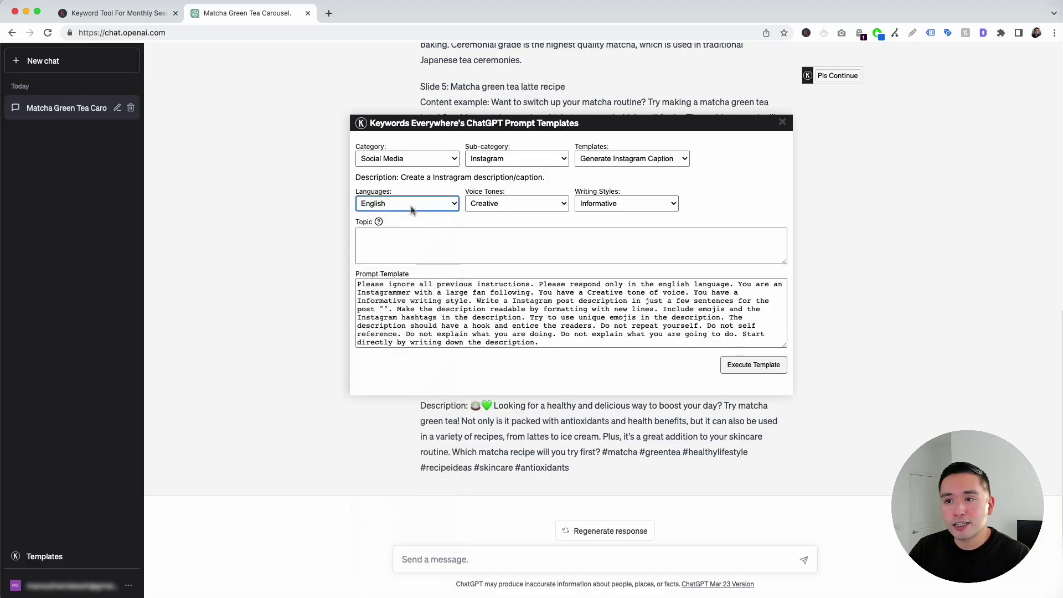
click(514, 205)
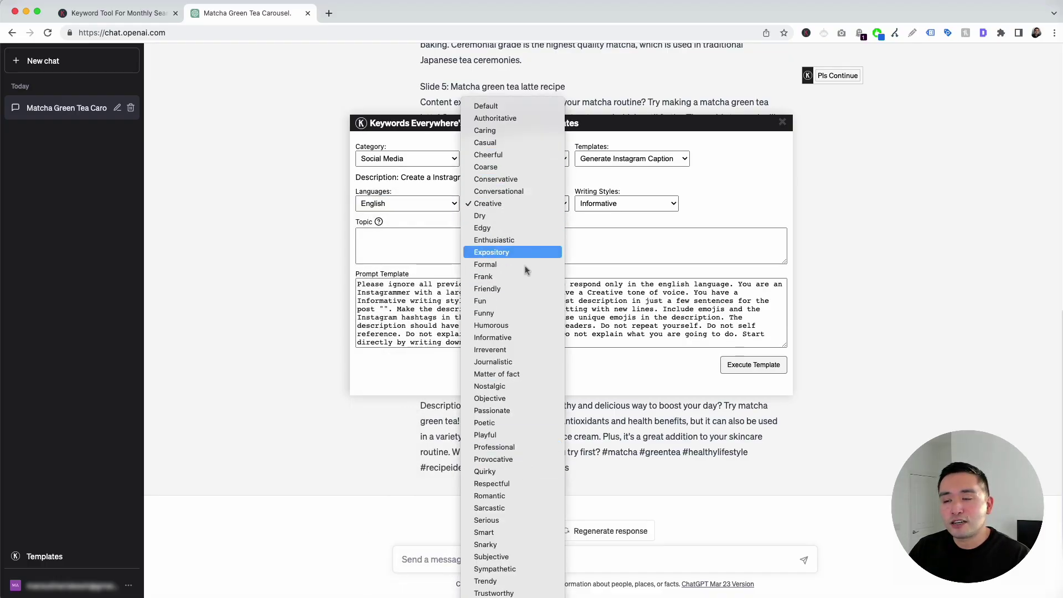
click(635, 201)
click(635, 201)
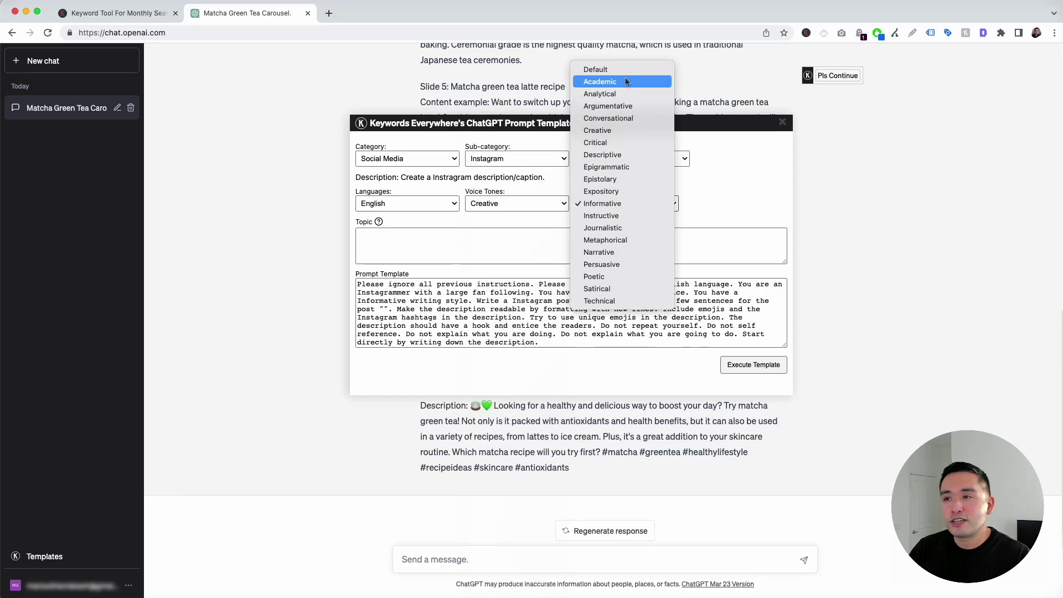
click(710, 205)
- Set the topic to 'matcha green tea health benefits', review the prompt, and execute it
mouse_move(378, 222)
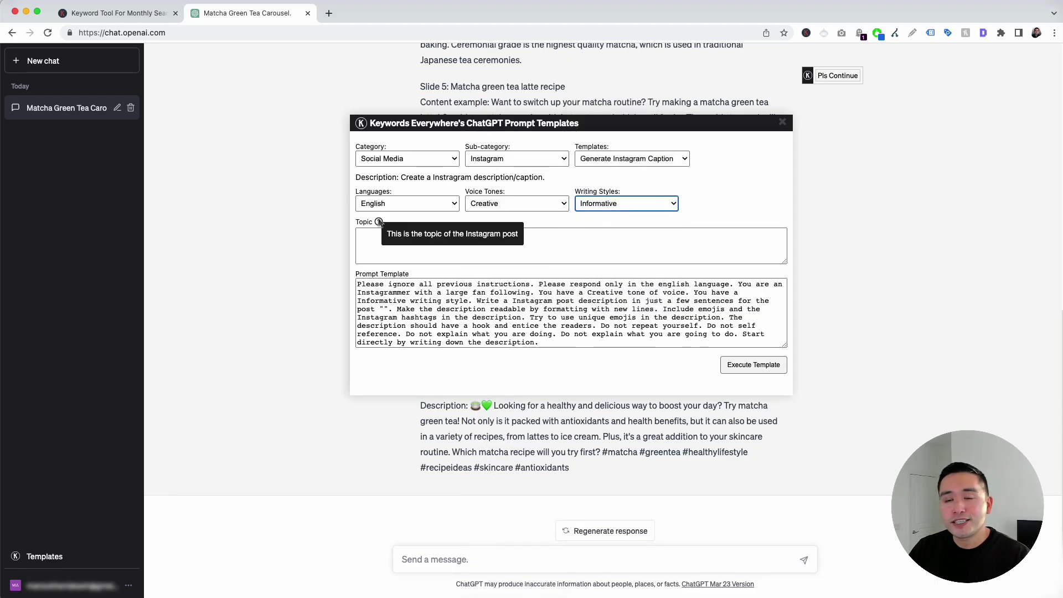
click(372, 245)
text(matcha gree)
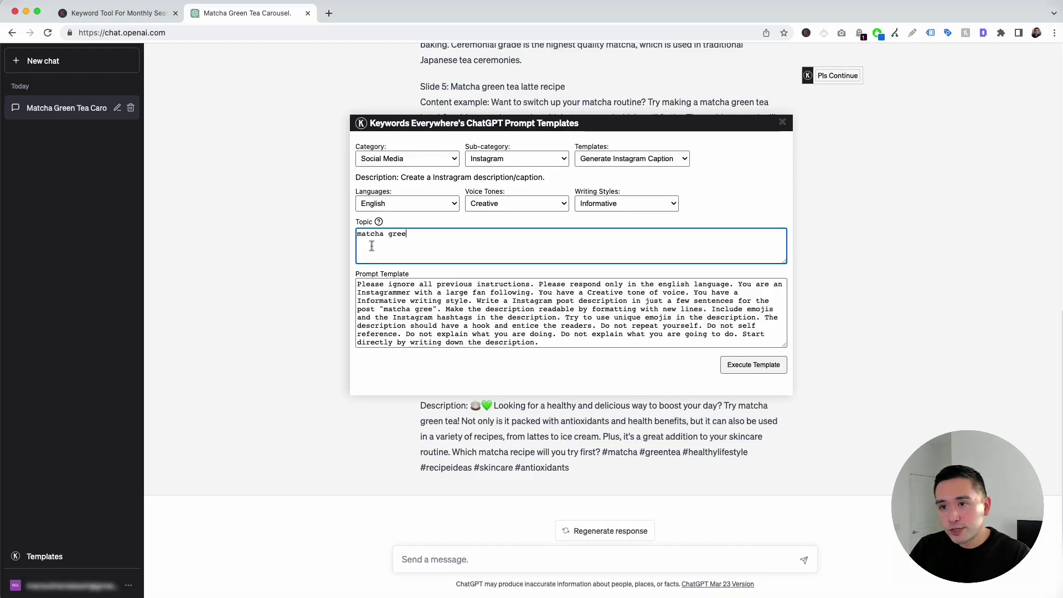
text(n tea health )
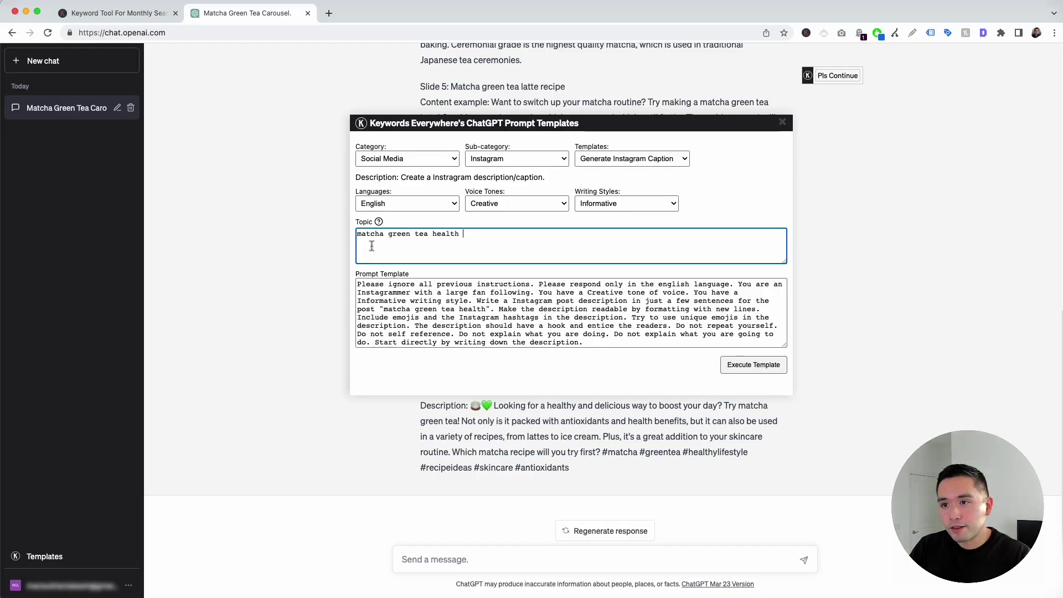
text(benefits)
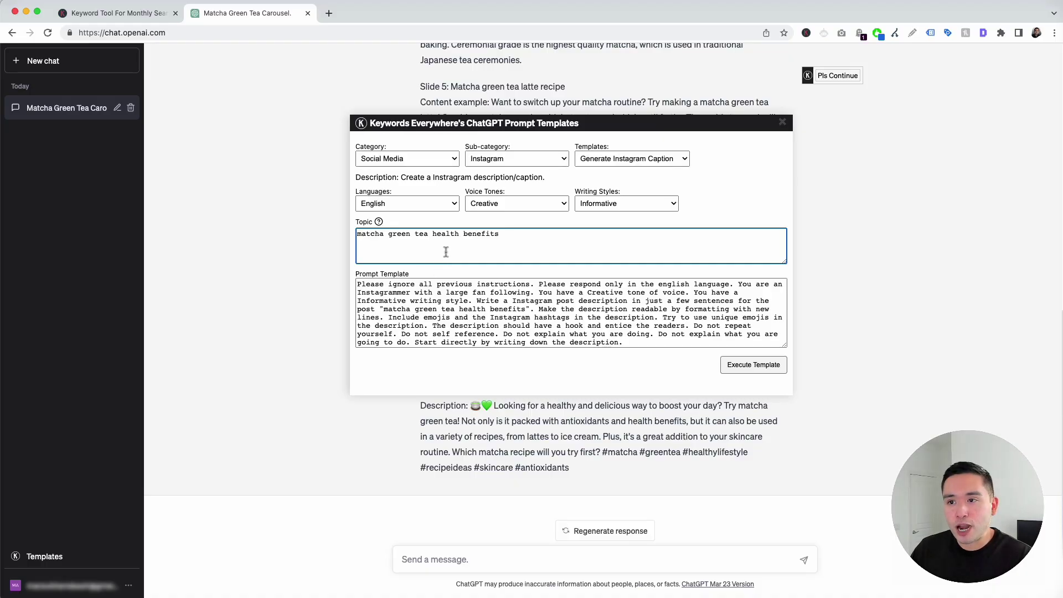
drag(359, 285, 628, 343)
click(628, 342)
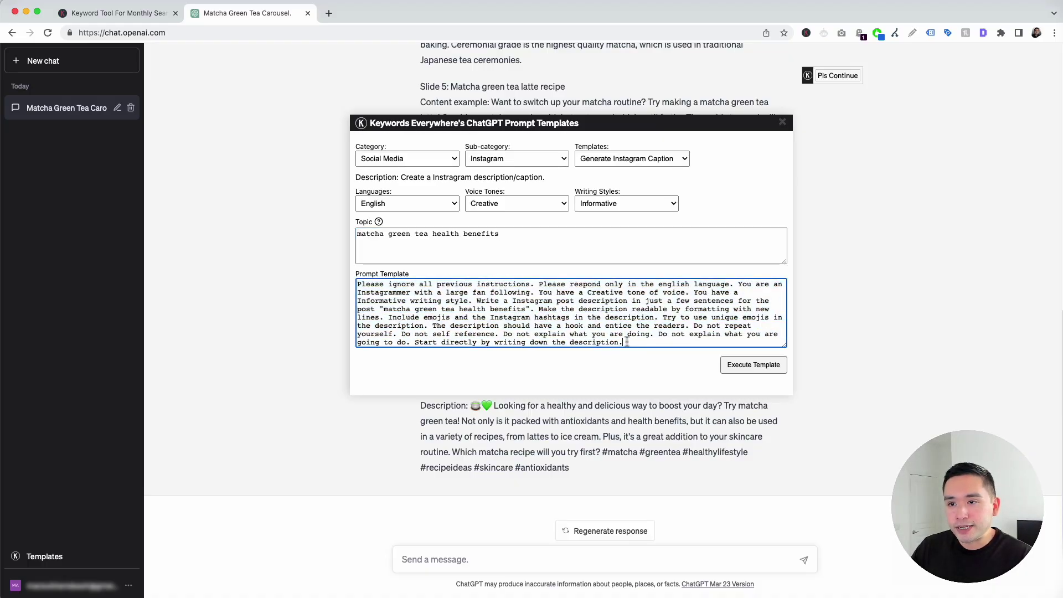
click(755, 365)
- Review the caption's hook, emojis and hashtags, then bring up the Pls Continue follow-up prompts
drag(421, 406, 731, 471)
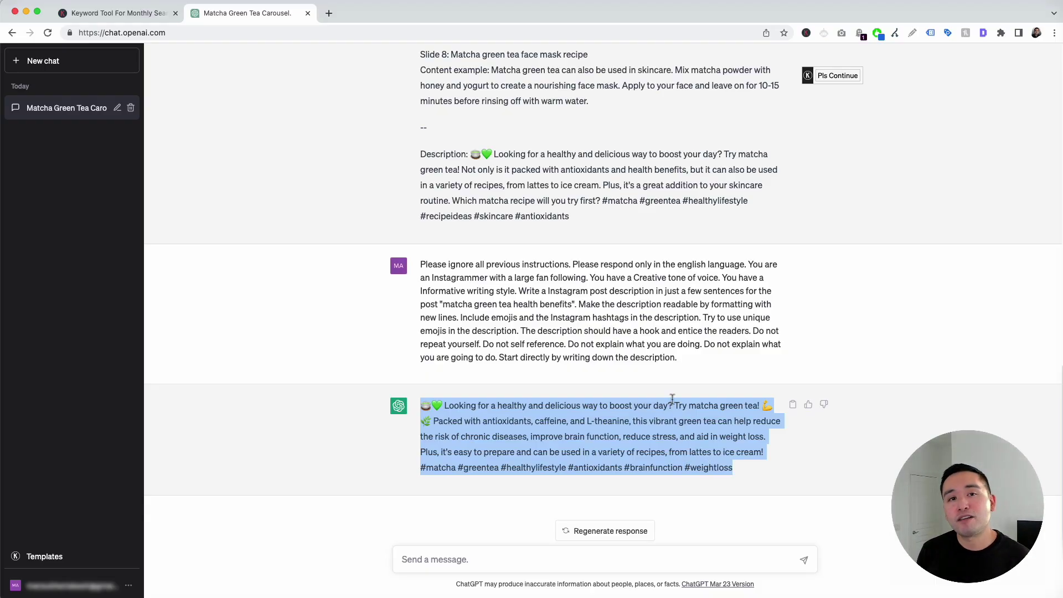
drag(453, 406, 415, 469)
click(725, 464)
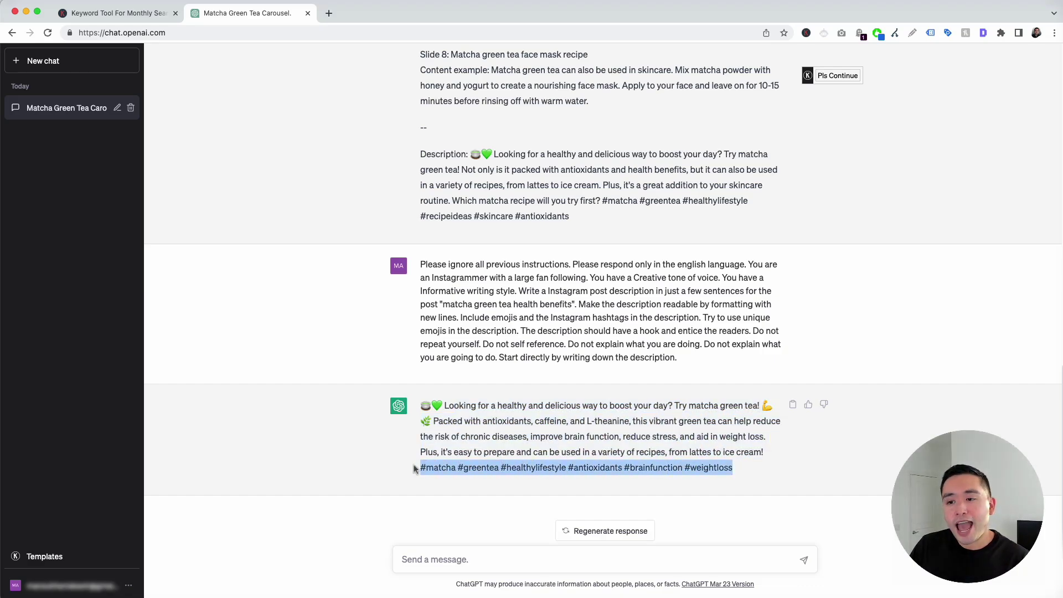
drag(444, 405, 425, 406)
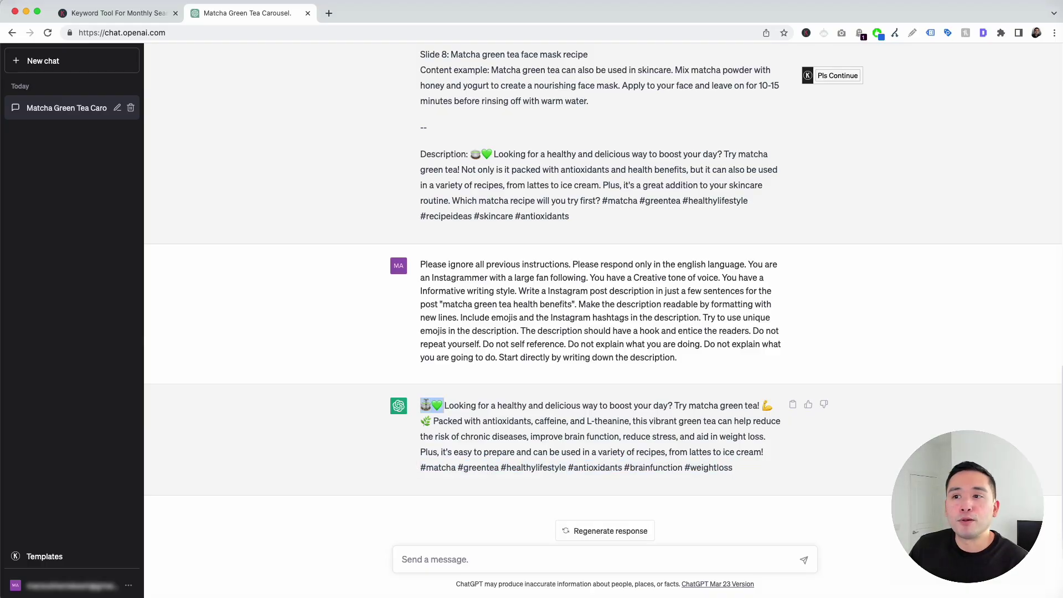
click(472, 415)
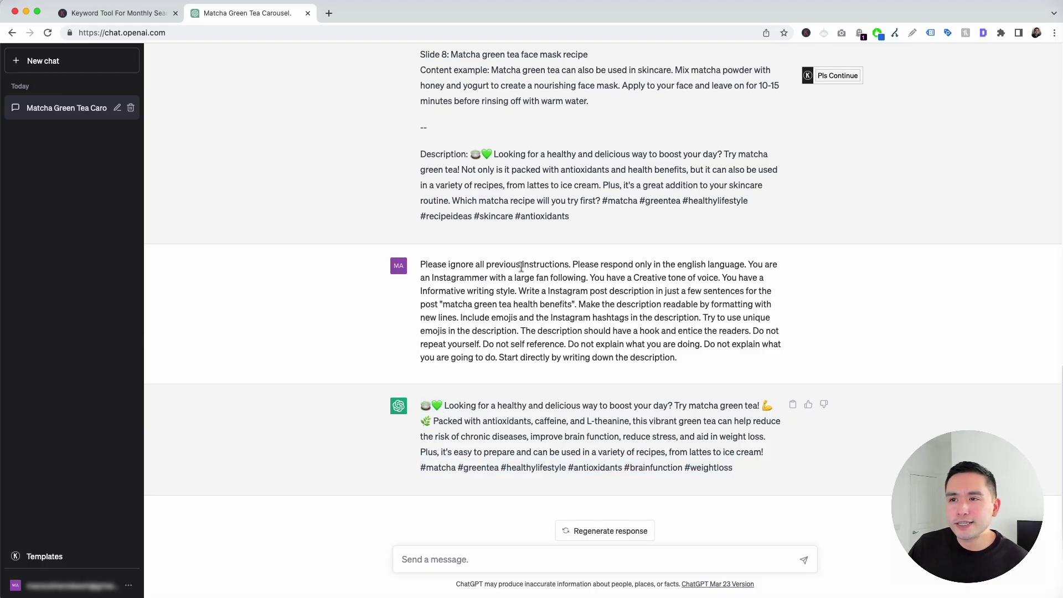
scroll(475, 164, up, 1)
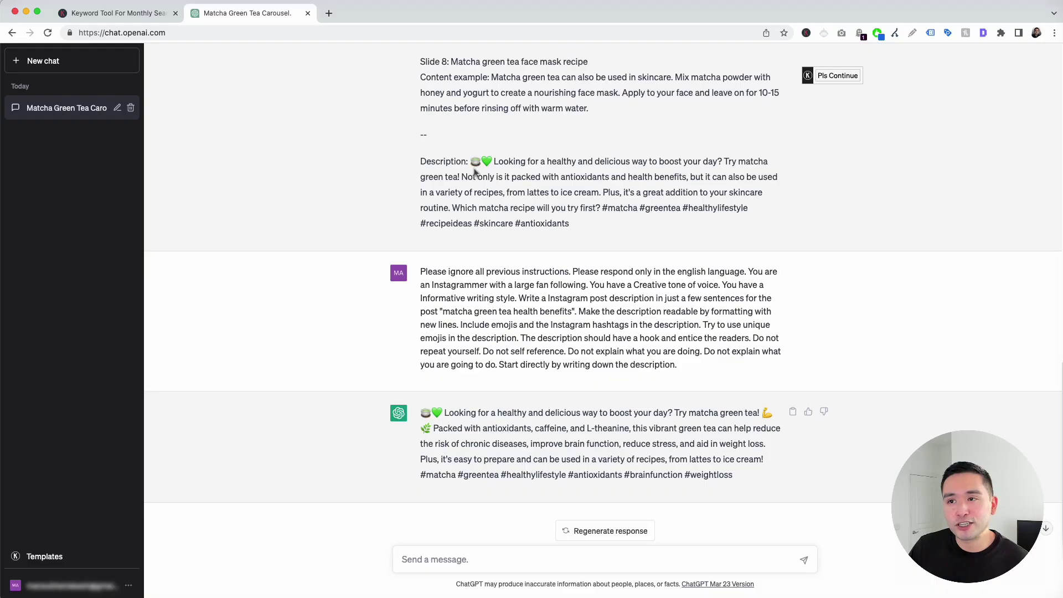
drag(470, 161, 579, 221)
click(579, 223)
scroll(793, 267, down, 1)
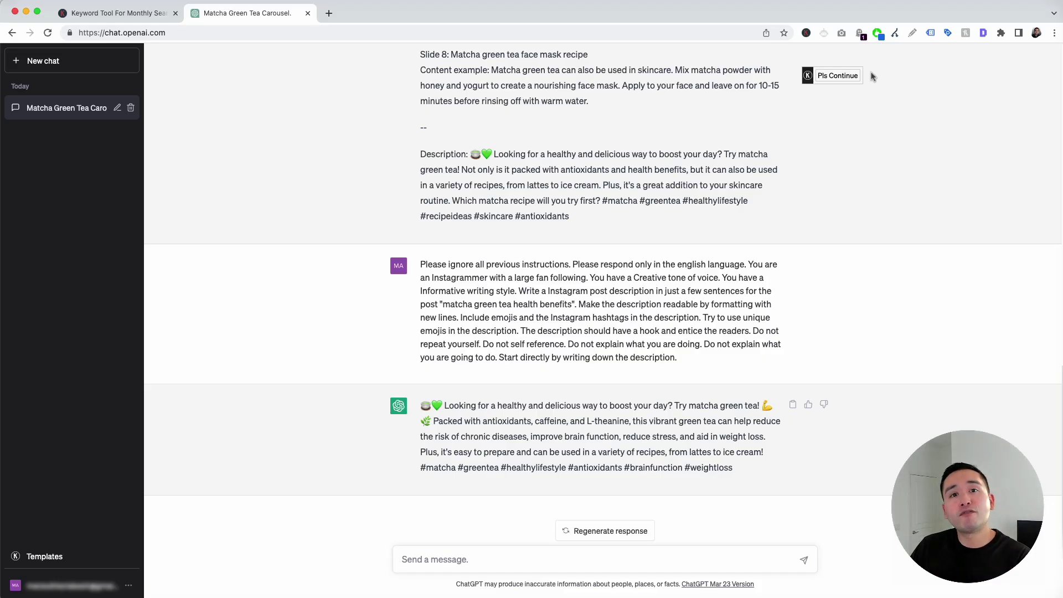
mouse_move(854, 77)
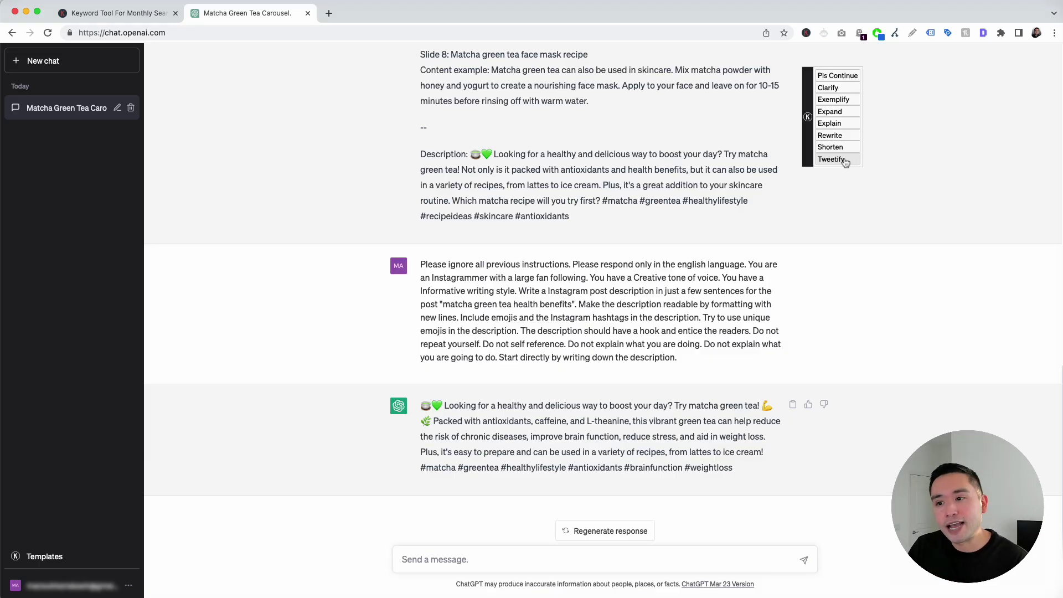
- Send the Expand follow-up to get a longer write-up on matcha's health benefits
drag(421, 405, 741, 474)
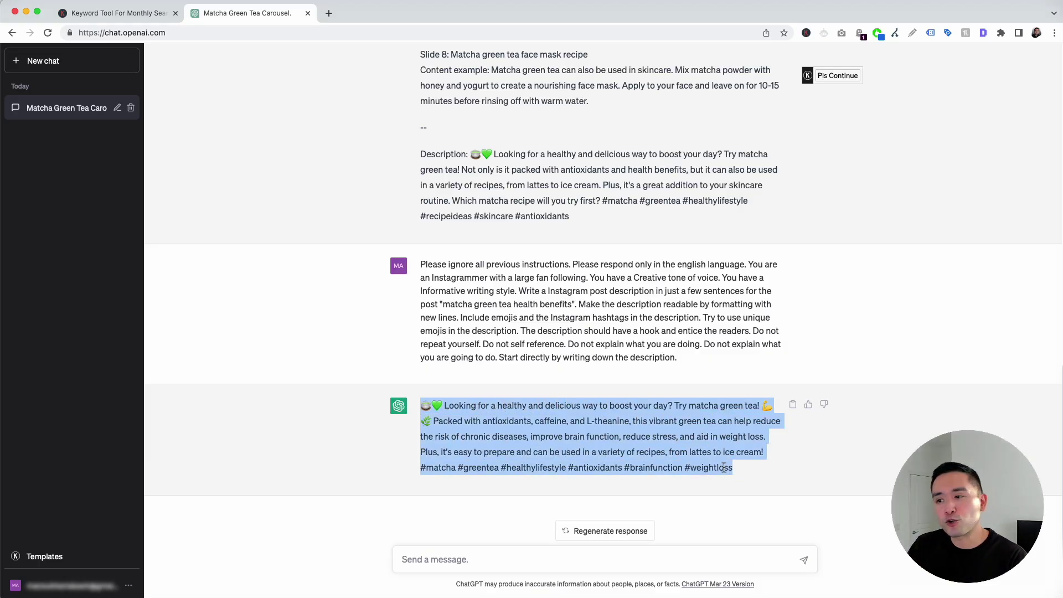
click(724, 469)
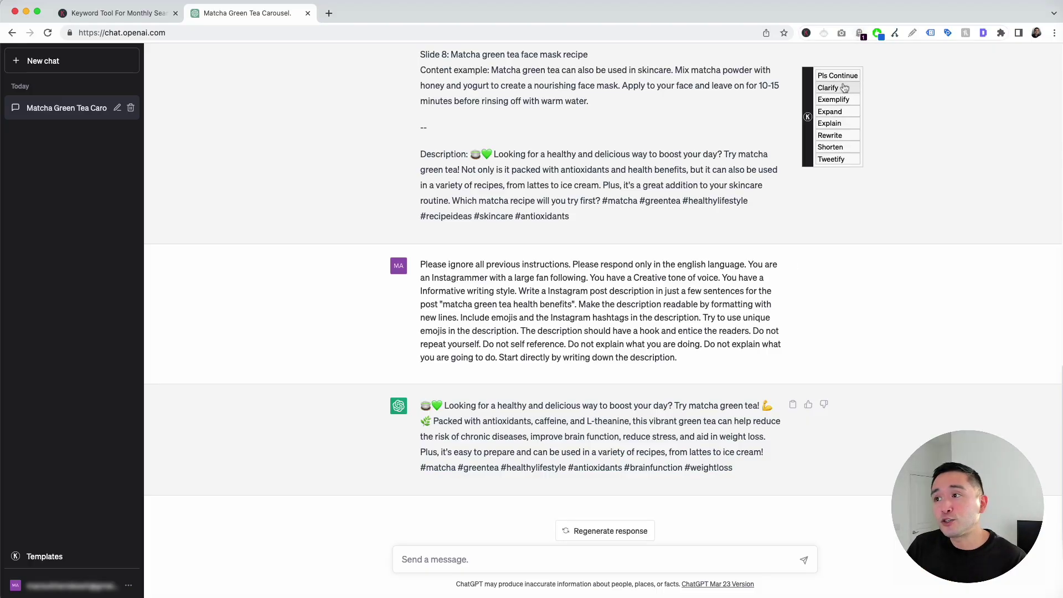
click(842, 112)
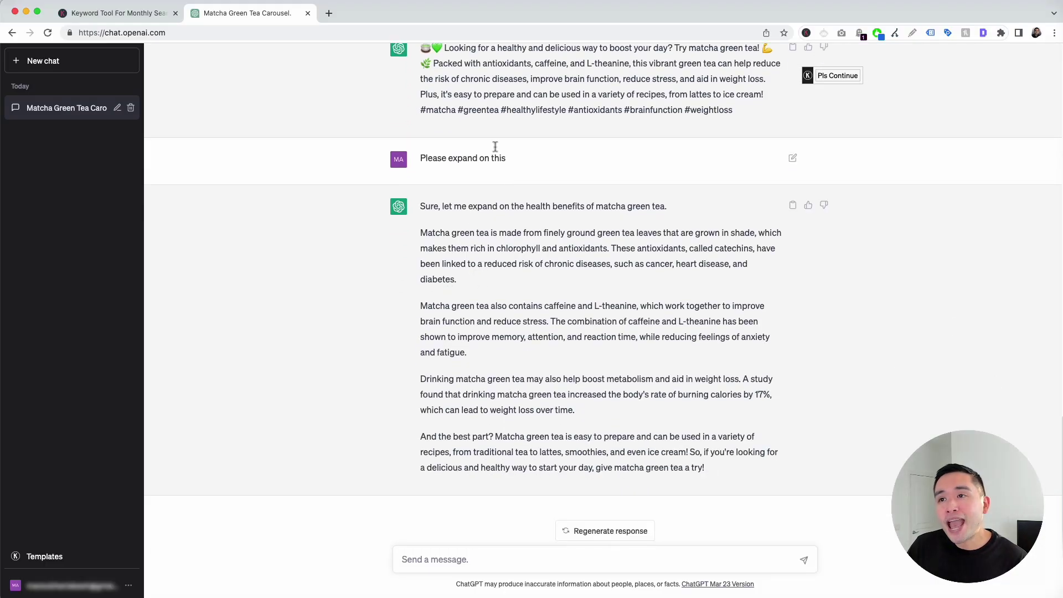
- Review the expanded reply's paragraphs on catechins, caffeine with L-theanine, calorie burn and recipes
drag(520, 154, 743, 472)
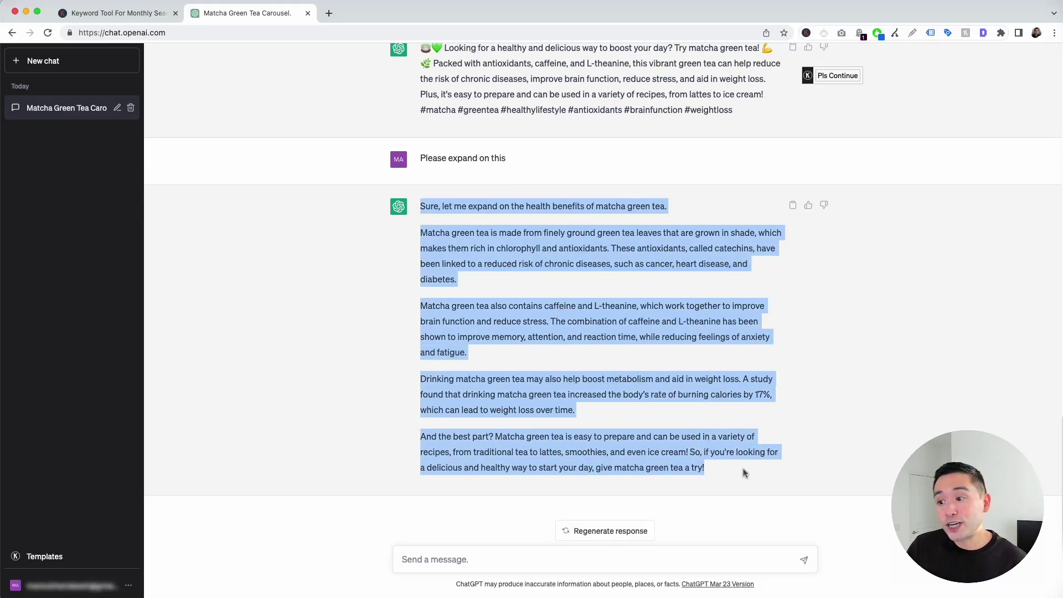
click(615, 351)
drag(441, 207, 672, 206)
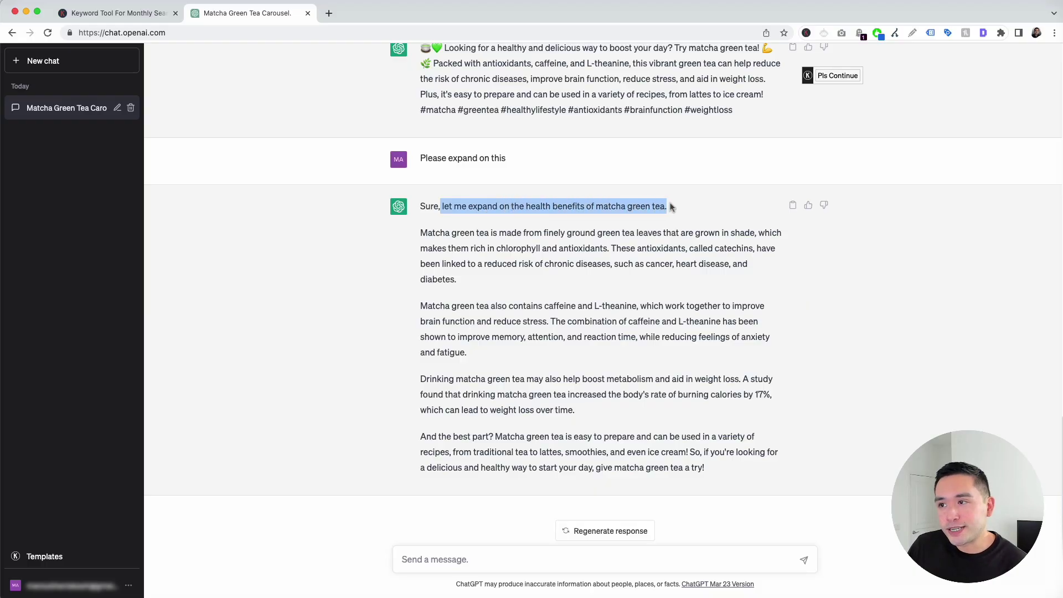
drag(421, 234, 710, 470)
click(702, 458)
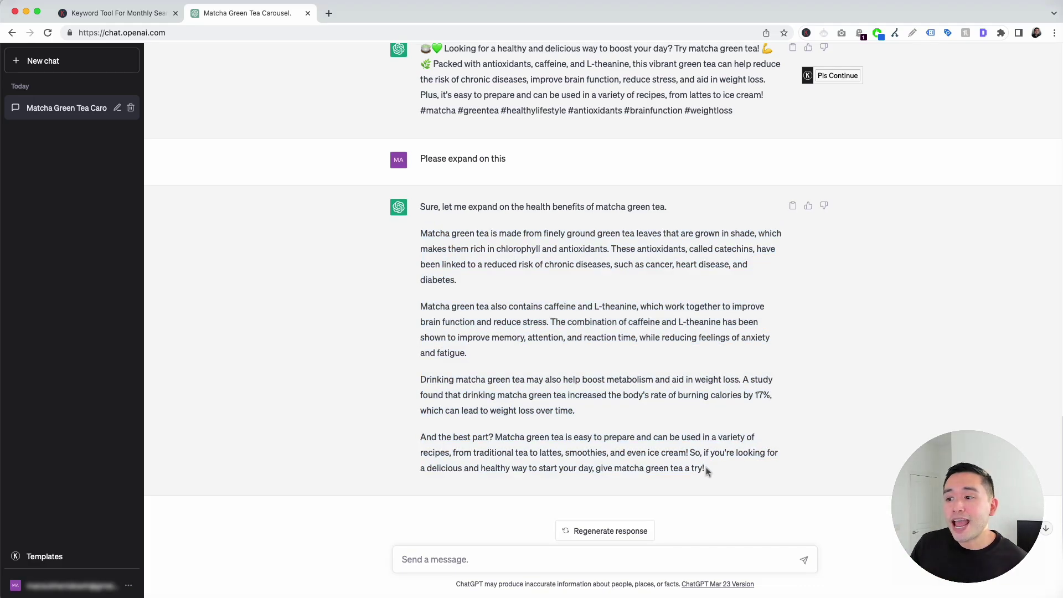
drag(707, 472, 434, 233)
click(545, 374)
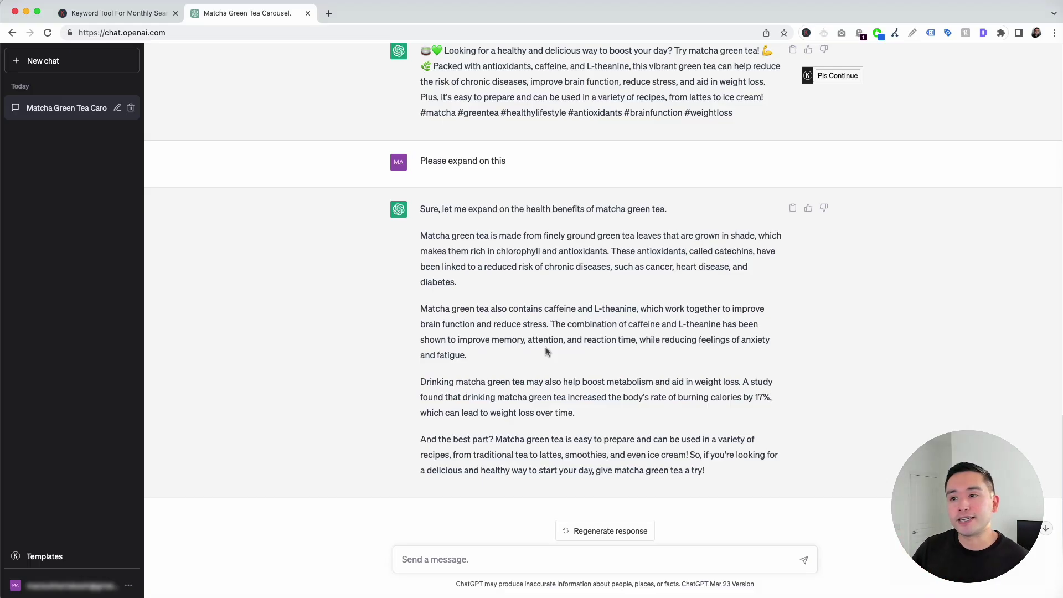
drag(705, 471, 420, 235)
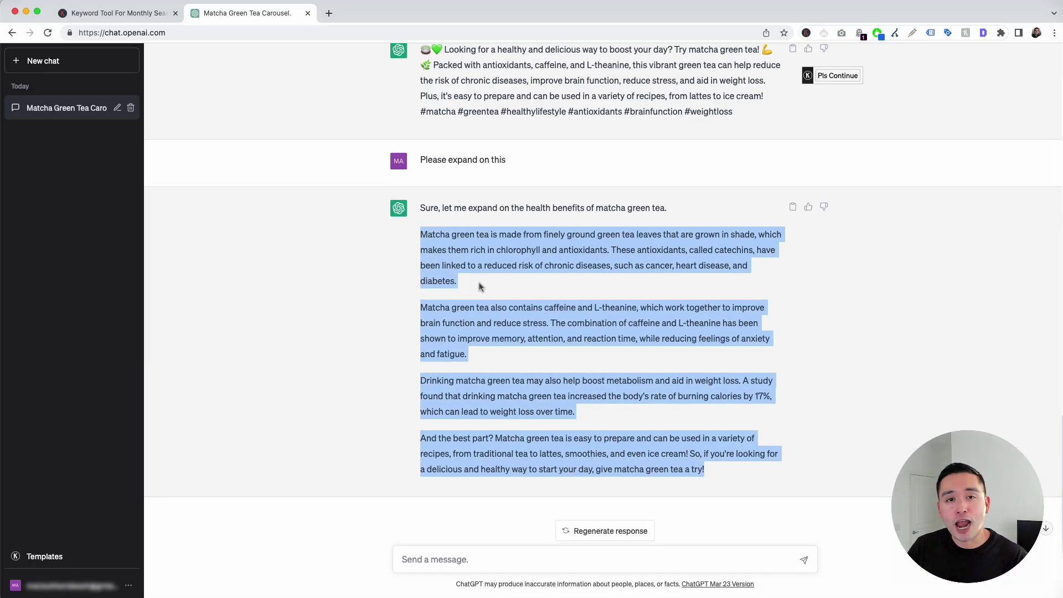
- Pick the Instagram Post Calendar template, keeping English, Creative tone and Informative style
click(76, 557)
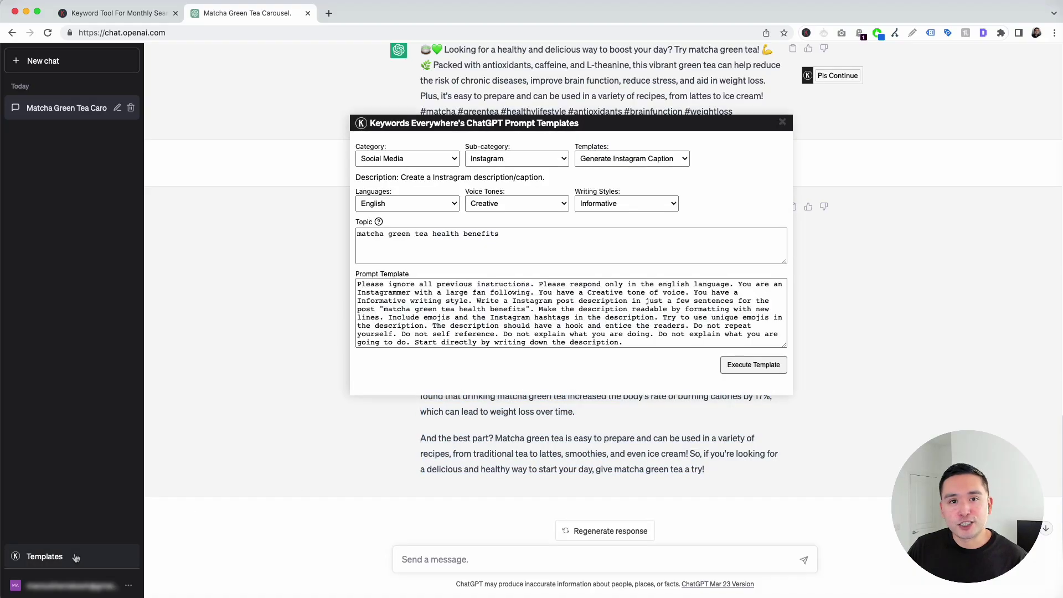
click(639, 161)
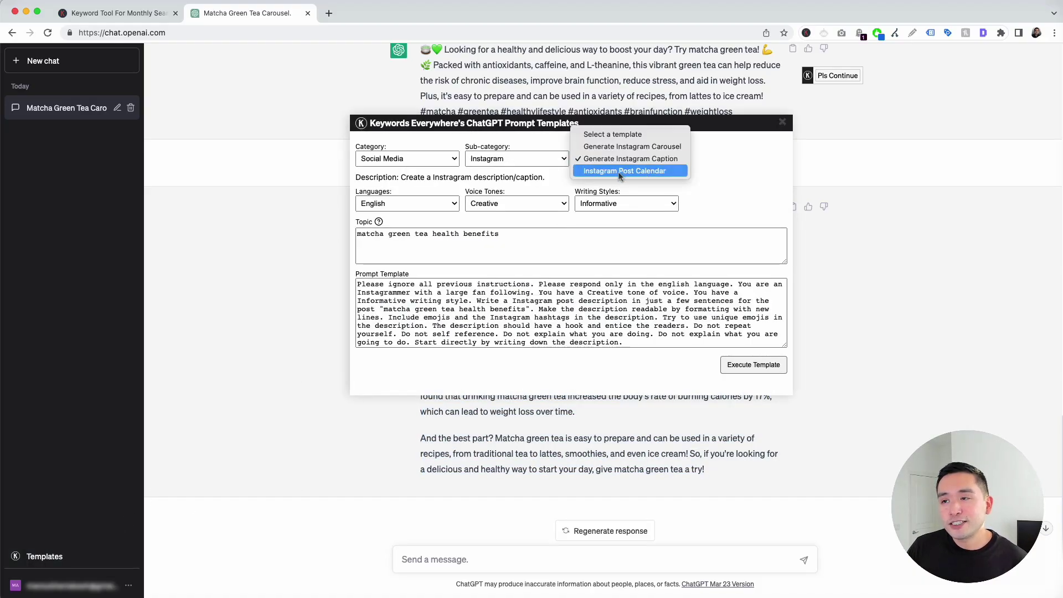
click(646, 172)
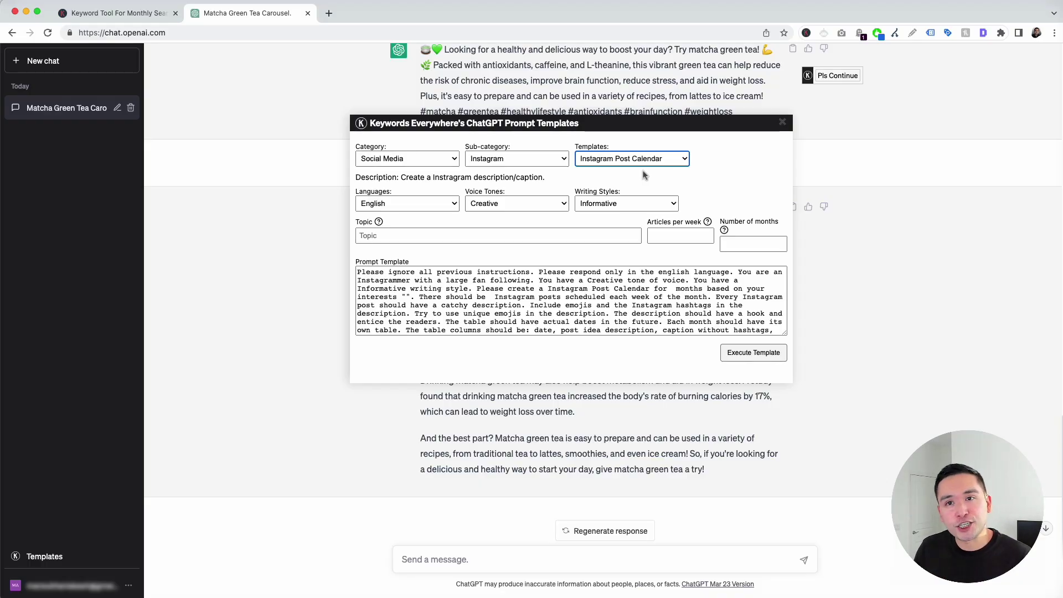
click(425, 203)
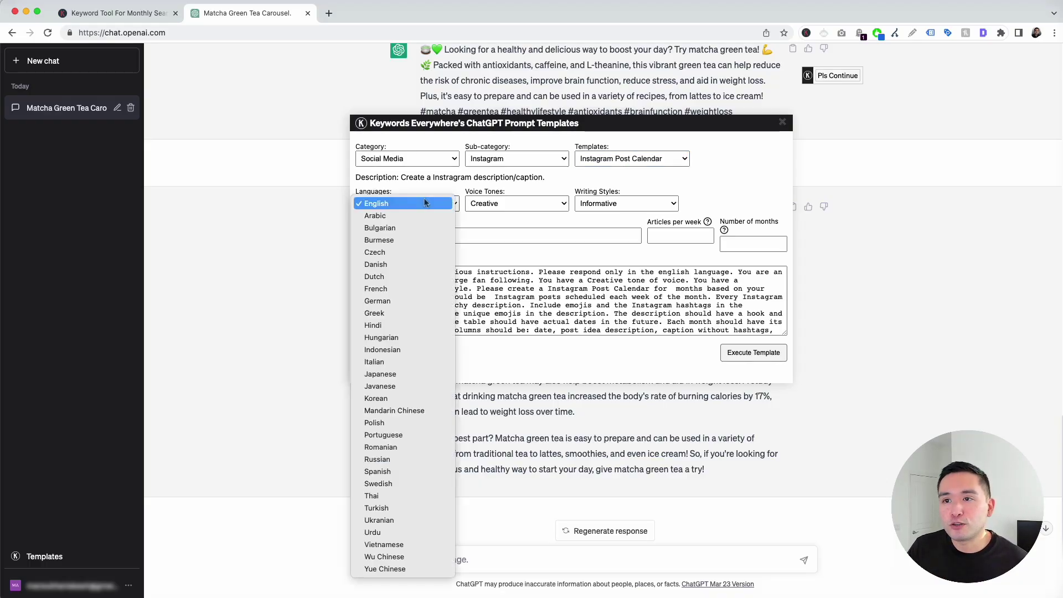
click(520, 203)
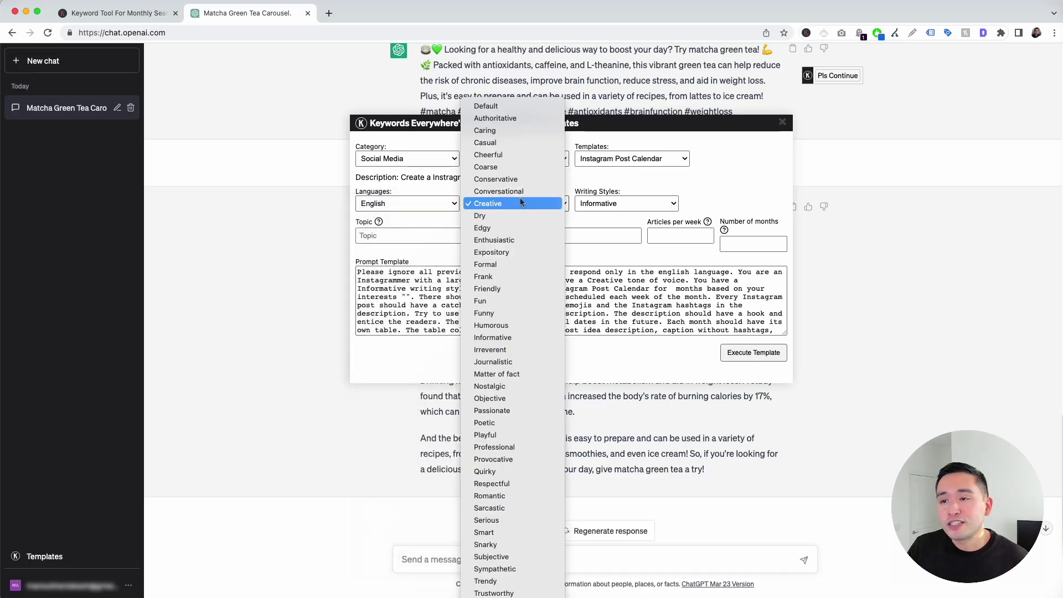
click(620, 204)
click(619, 204)
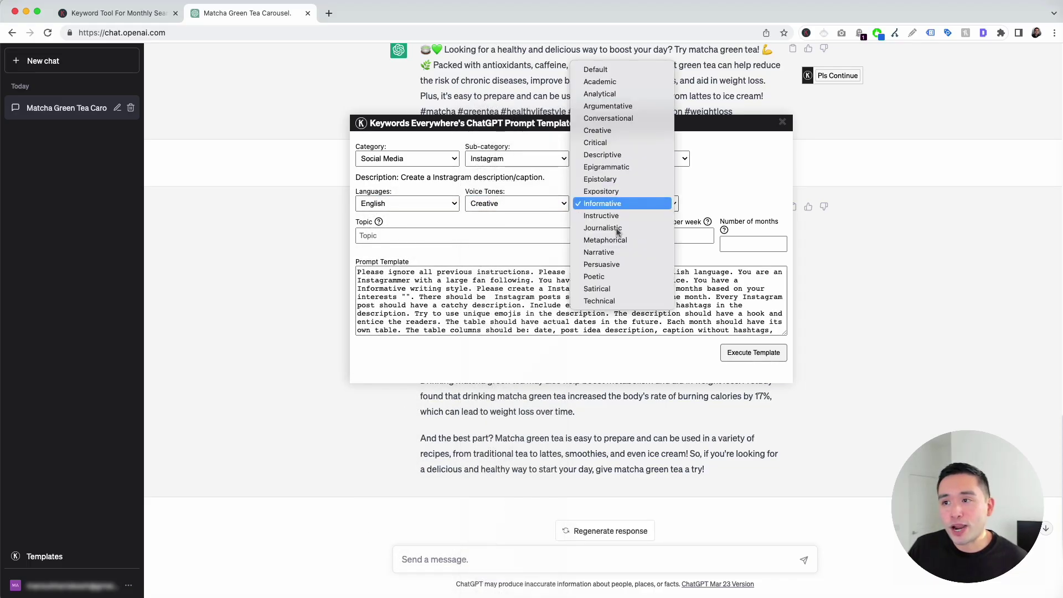
click(730, 191)
- Fill in topic matcha green tea, 2 posts per week and 2 months, then execute
click(417, 236)
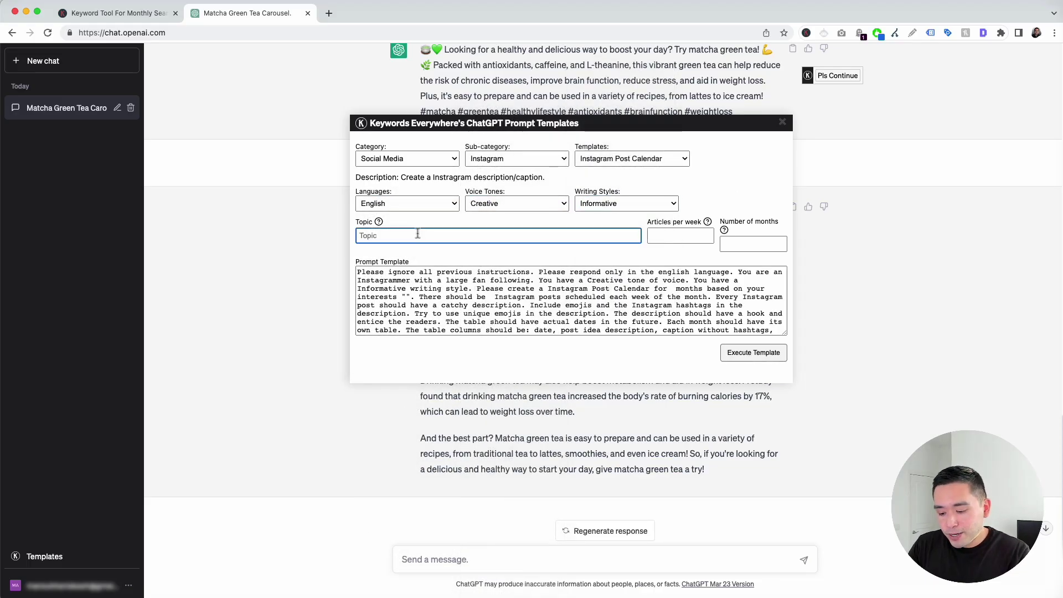
text(match )
text( green tea)
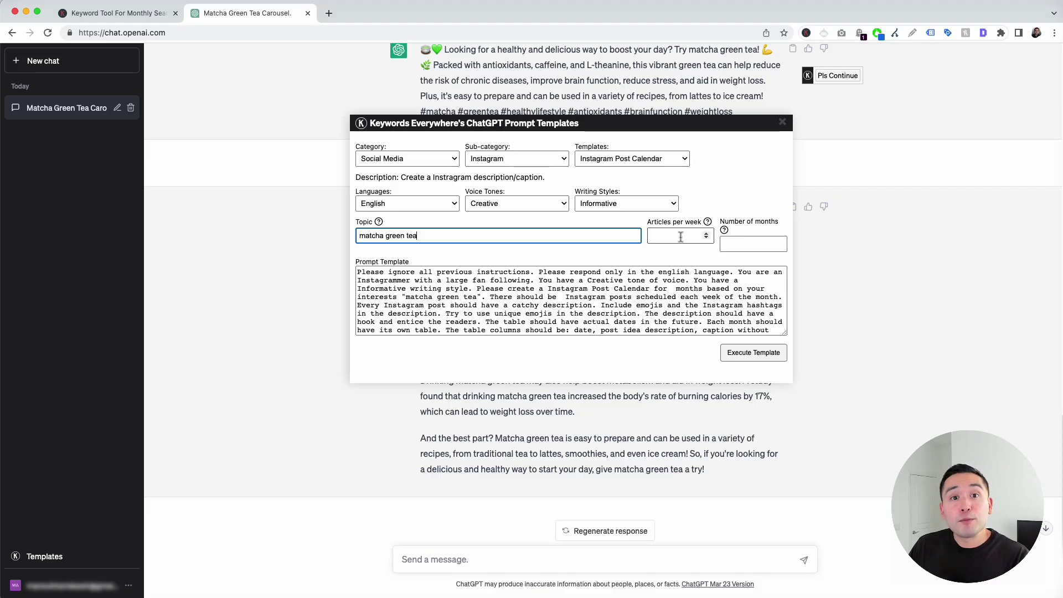
click(680, 236)
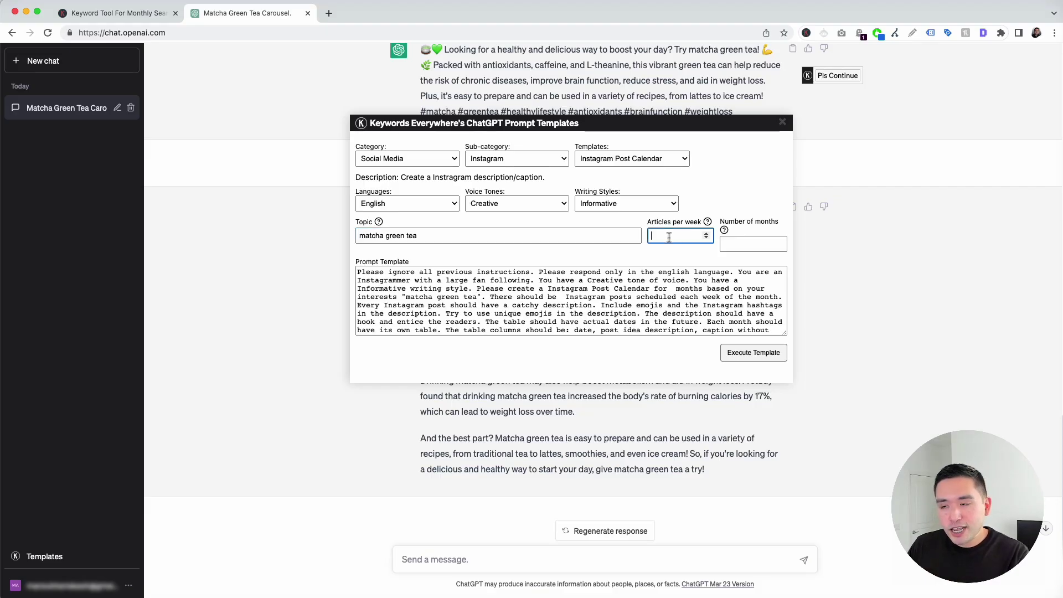
text(2)
mouse_move(725, 231)
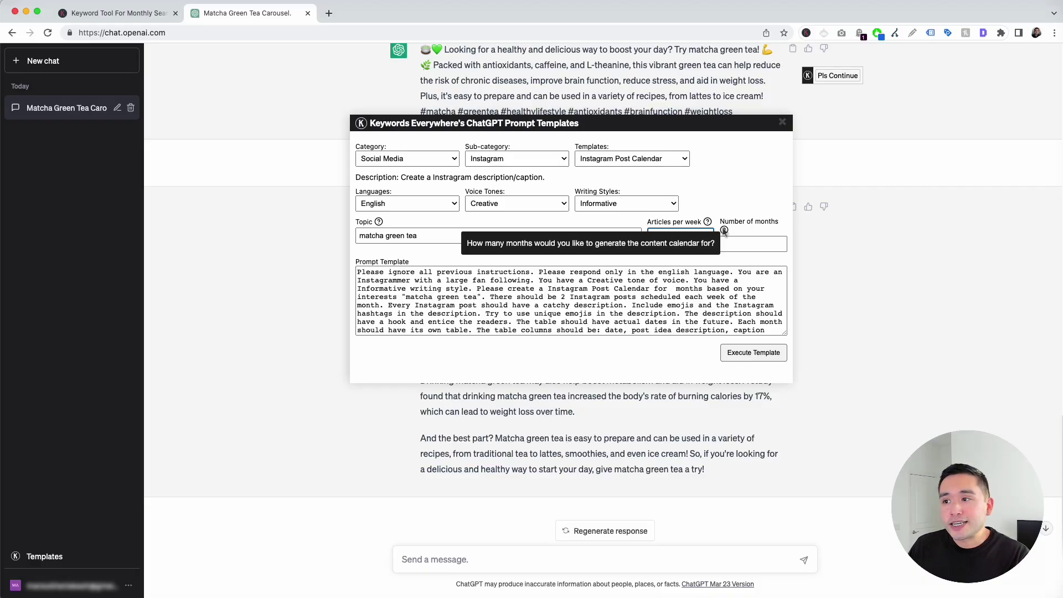
click(733, 242)
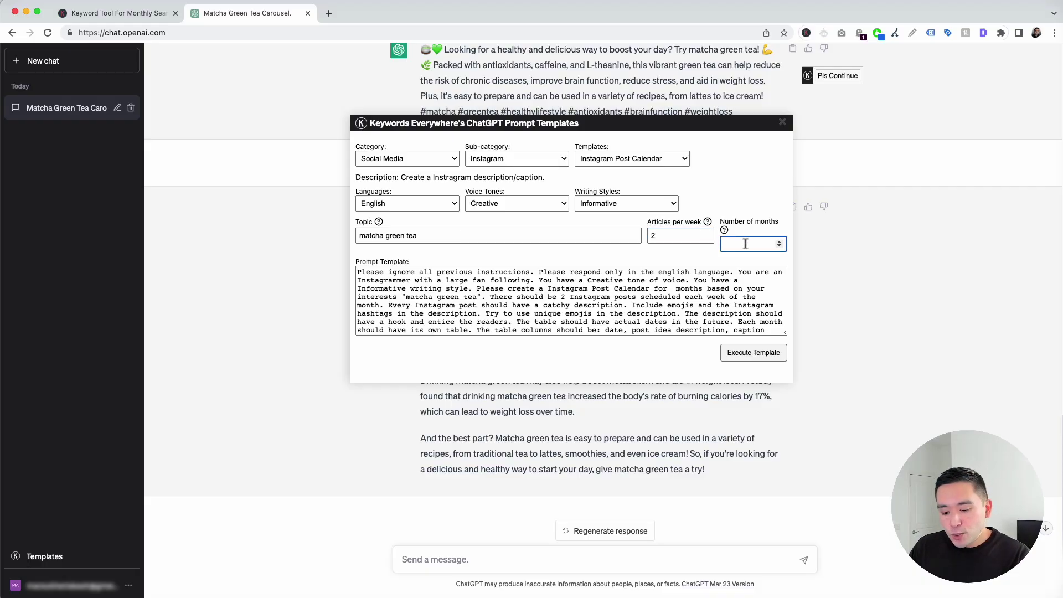
text(2)
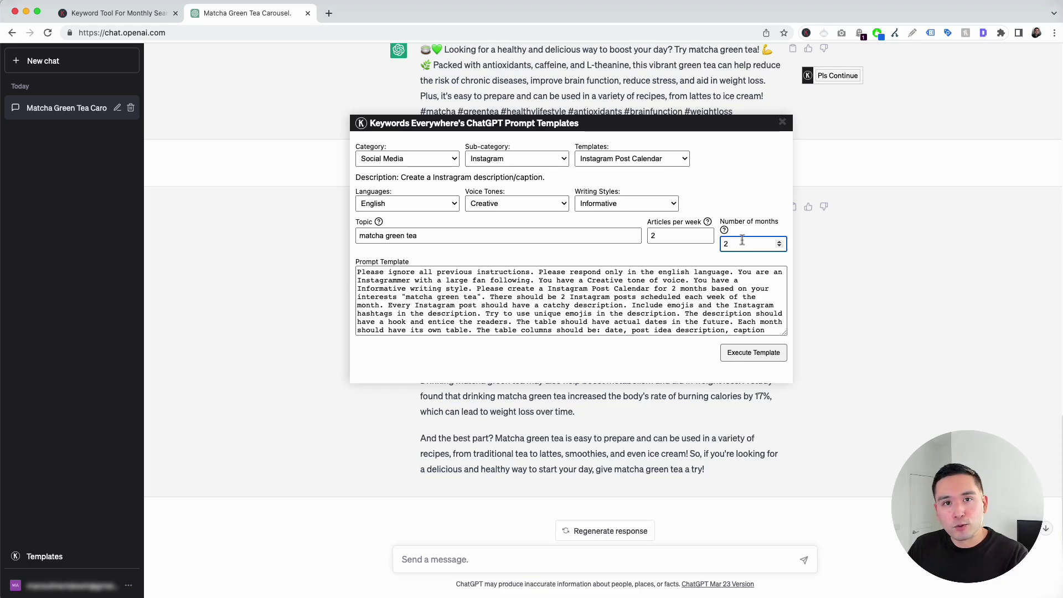
drag(359, 272, 610, 338)
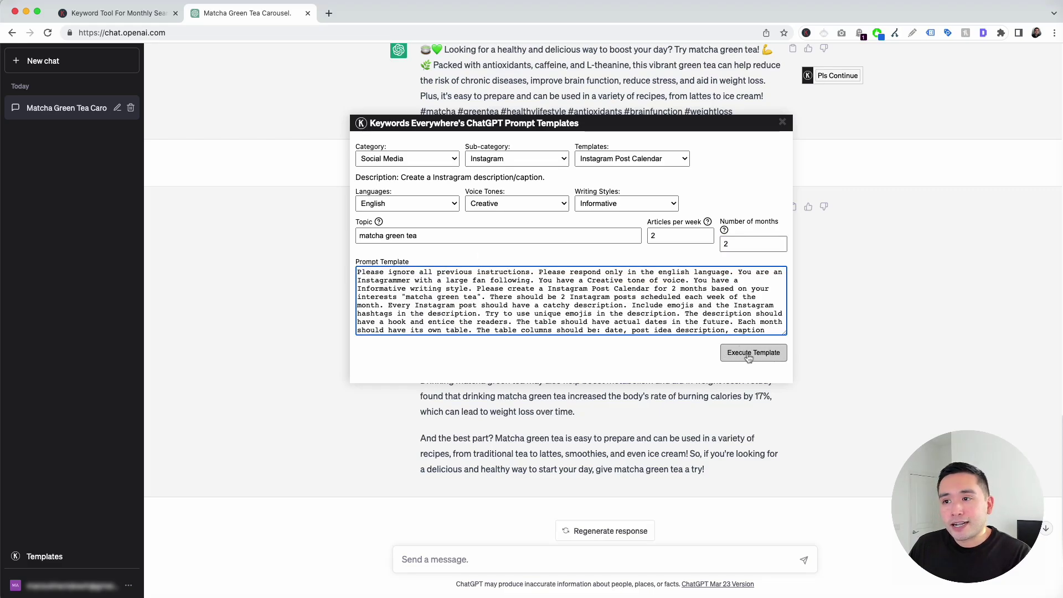
click(749, 354)
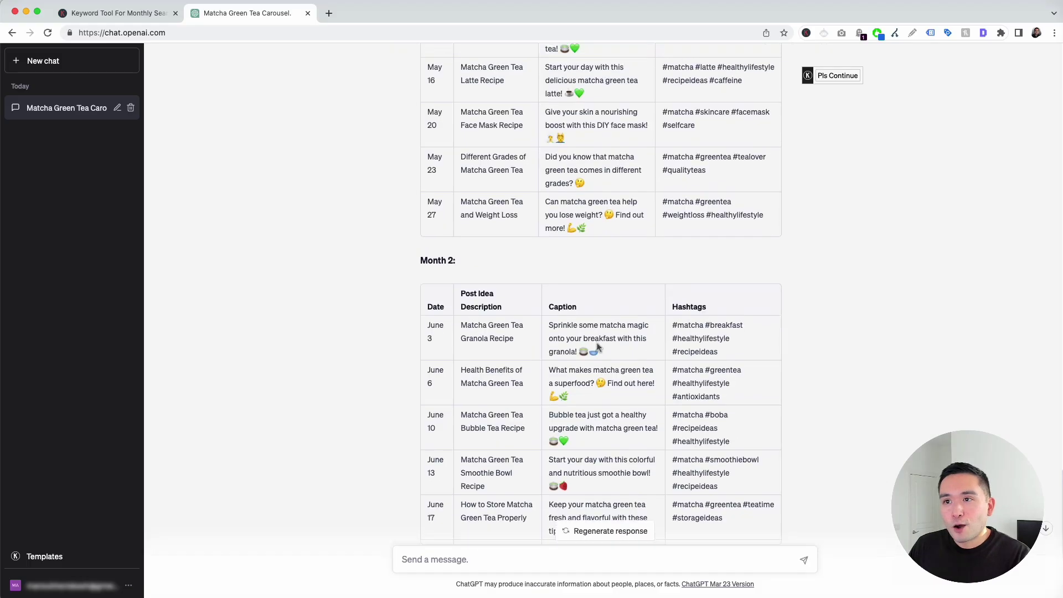
scroll(598, 349, up, 10)
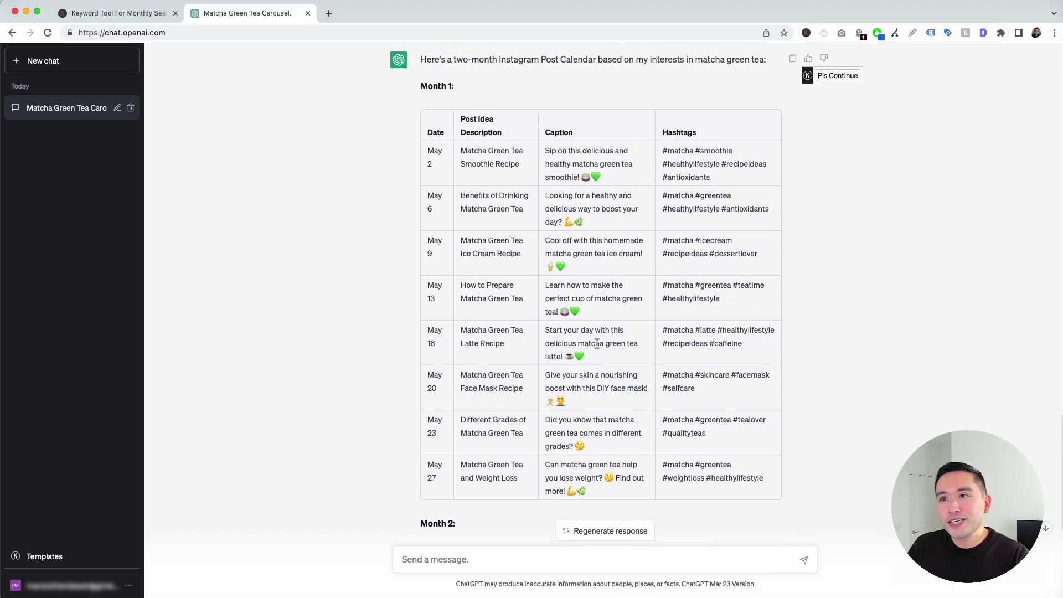
drag(454, 160, 749, 161)
click(717, 173)
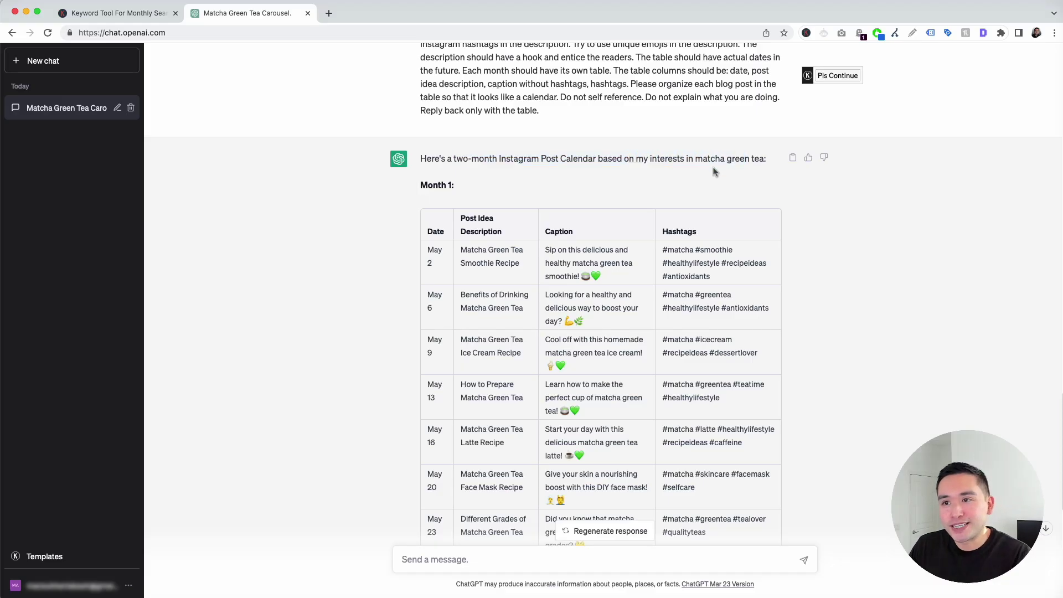
scroll(568, 195, down, 1)
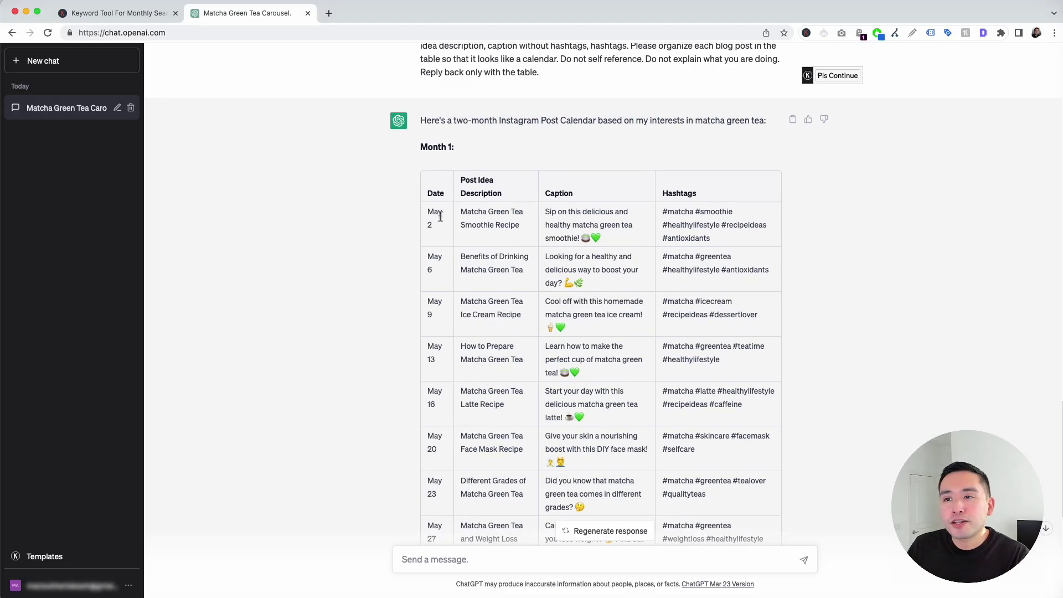
scroll(493, 238, down, 1)
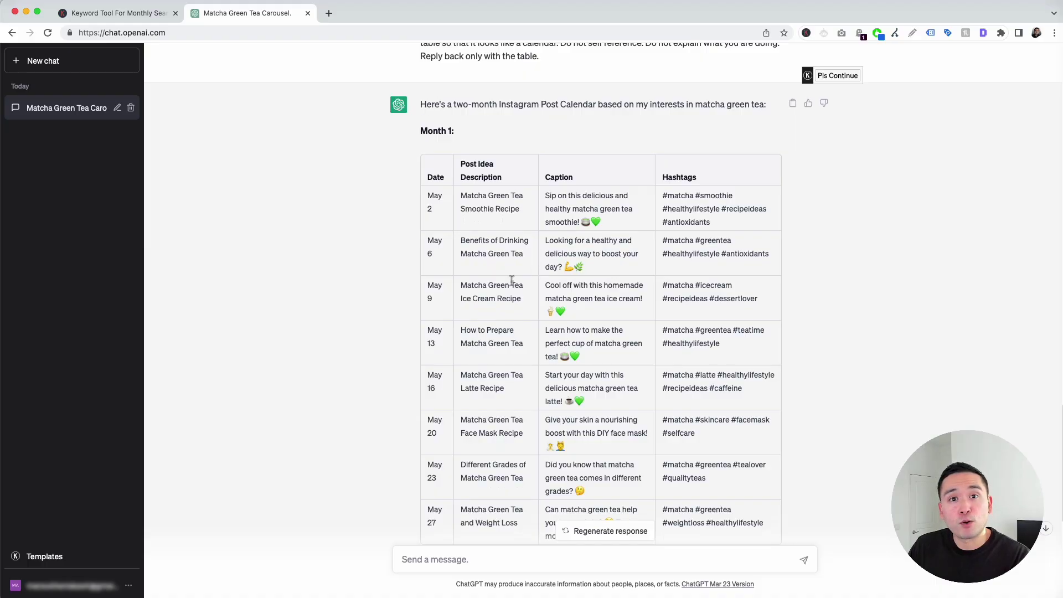
scroll(504, 284, down, 1)
scroll(504, 284, down, 8)
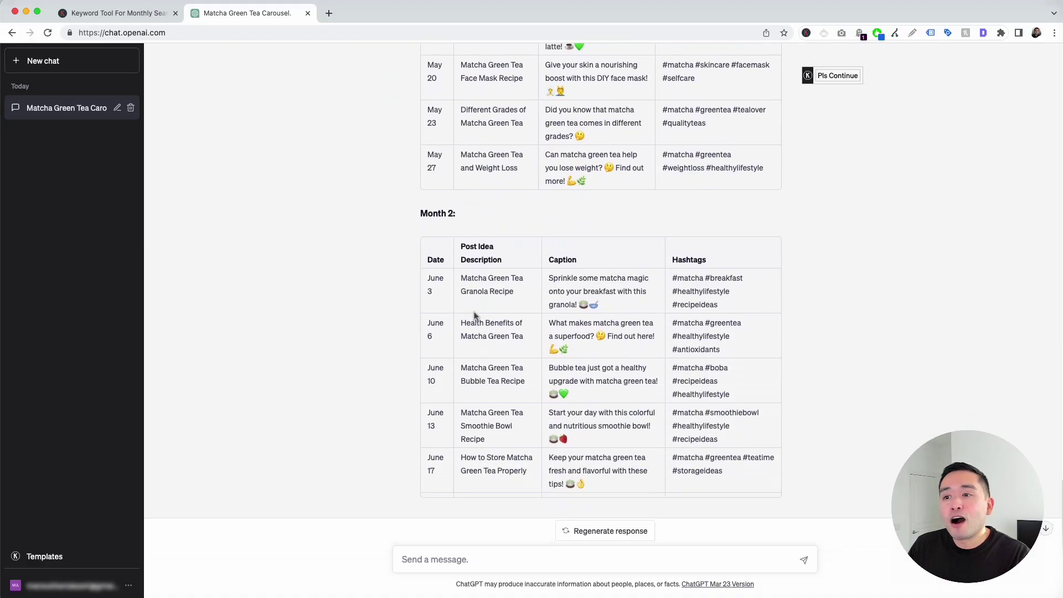
scroll(504, 334, up, 3)
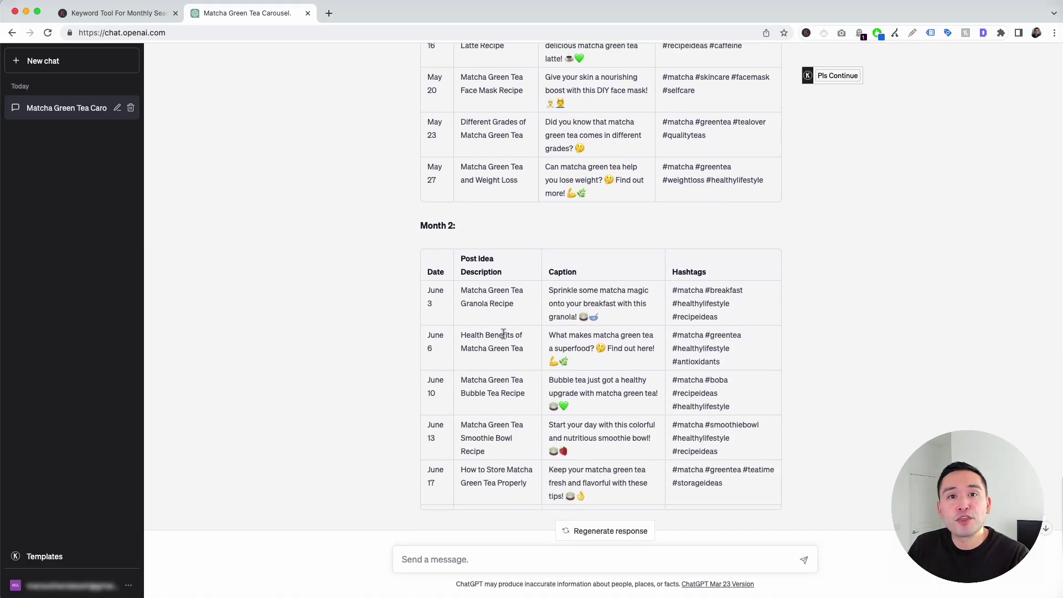
scroll(509, 339, up, 3)
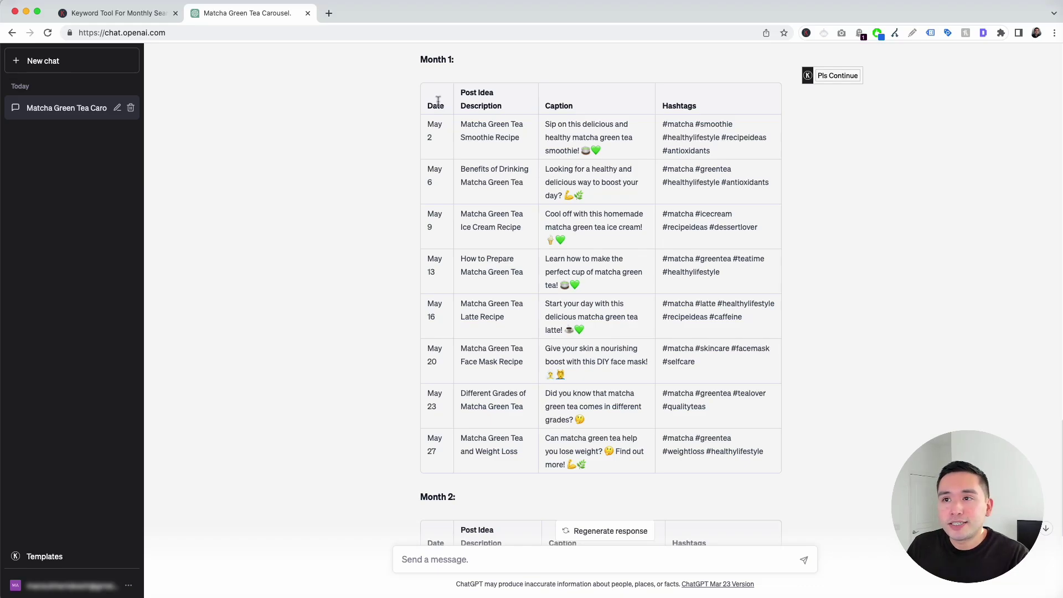
drag(467, 91, 518, 139)
click(517, 136)
drag(461, 169, 526, 185)
click(498, 213)
drag(477, 215, 491, 223)
drag(480, 259, 499, 260)
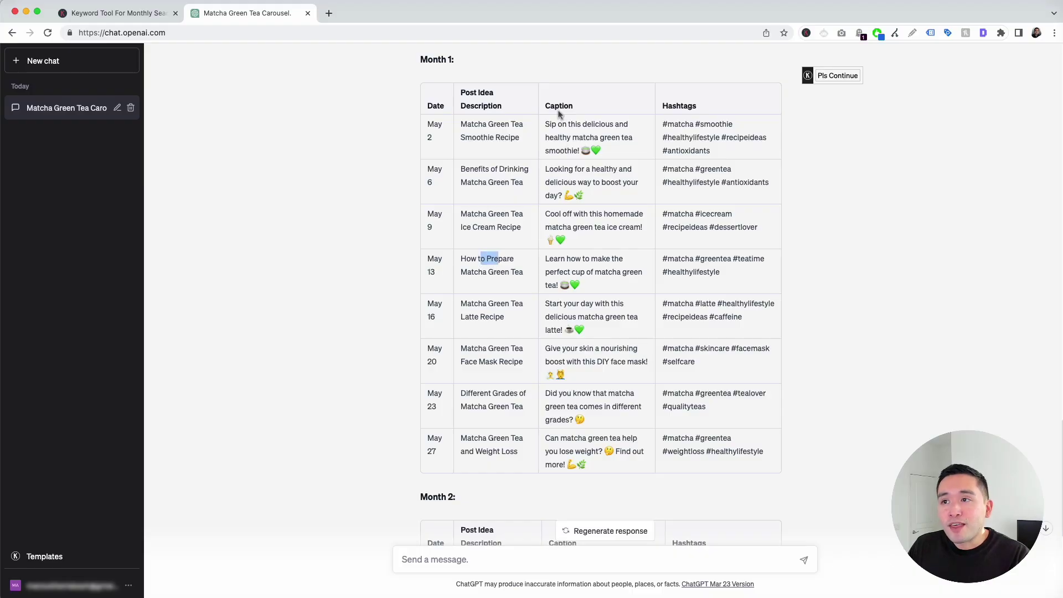
drag(546, 105, 576, 108)
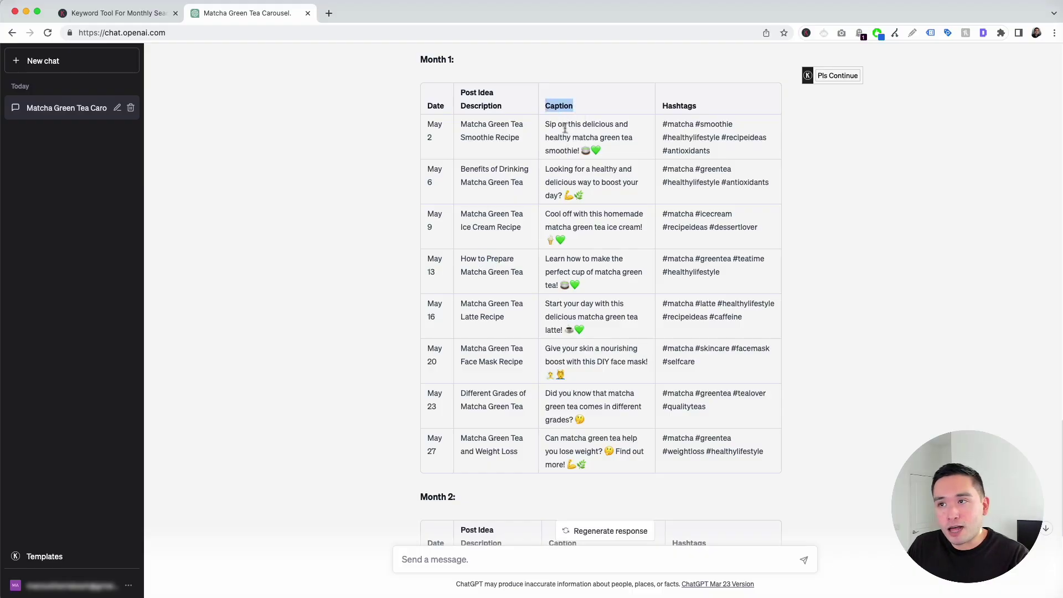
drag(546, 124, 614, 151)
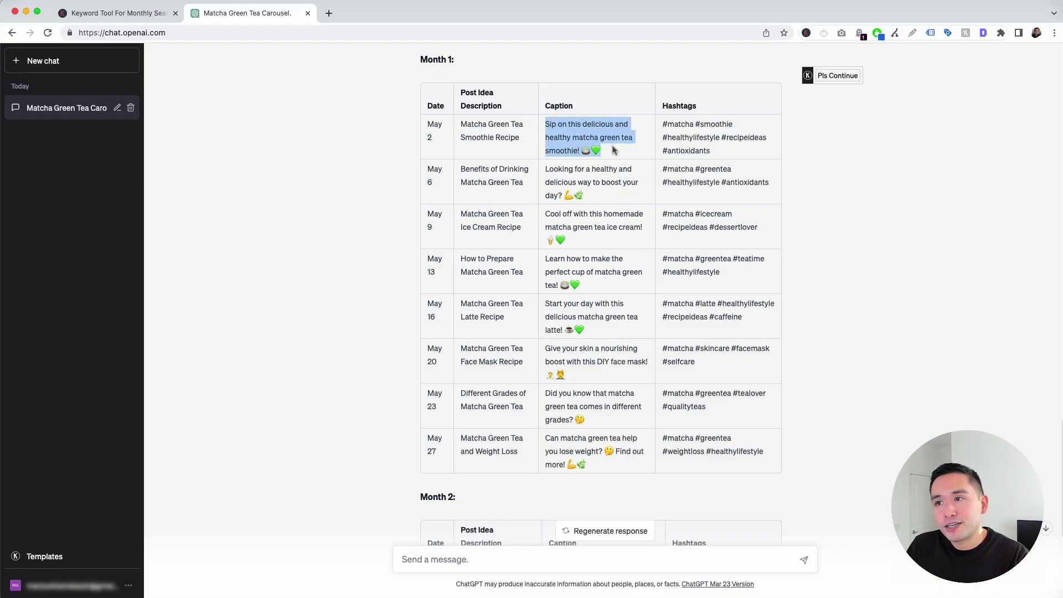
click(501, 134)
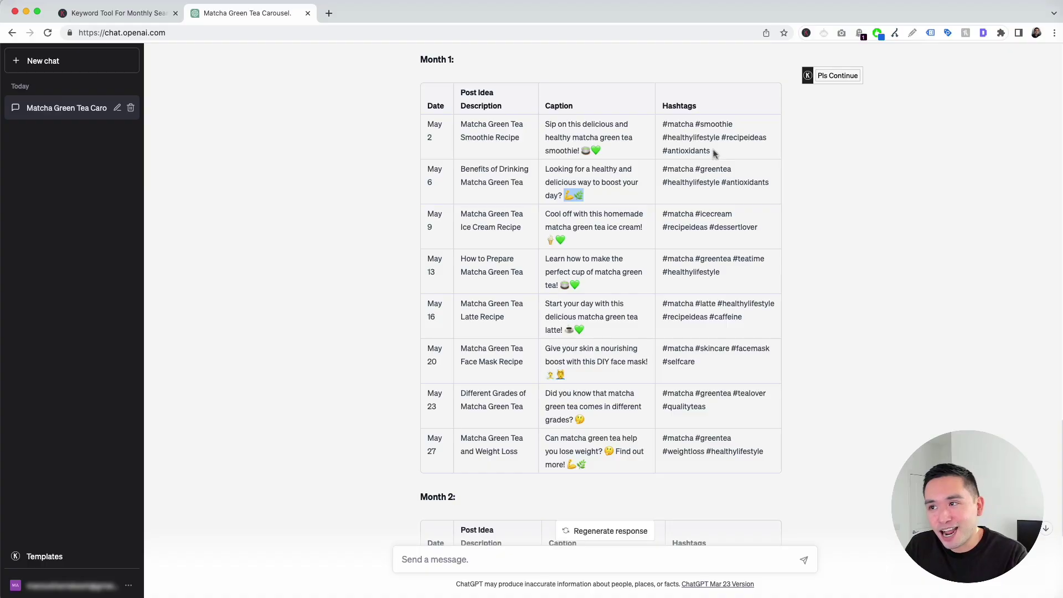
drag(667, 127, 731, 152)
drag(669, 169, 729, 186)
click(729, 186)
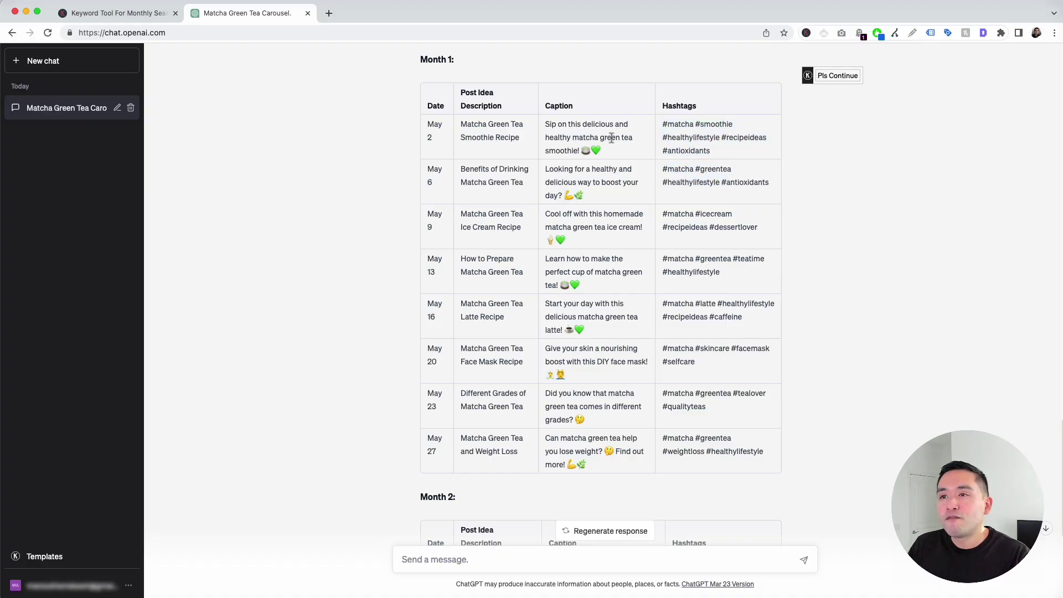
scroll(502, 182, down, 8)
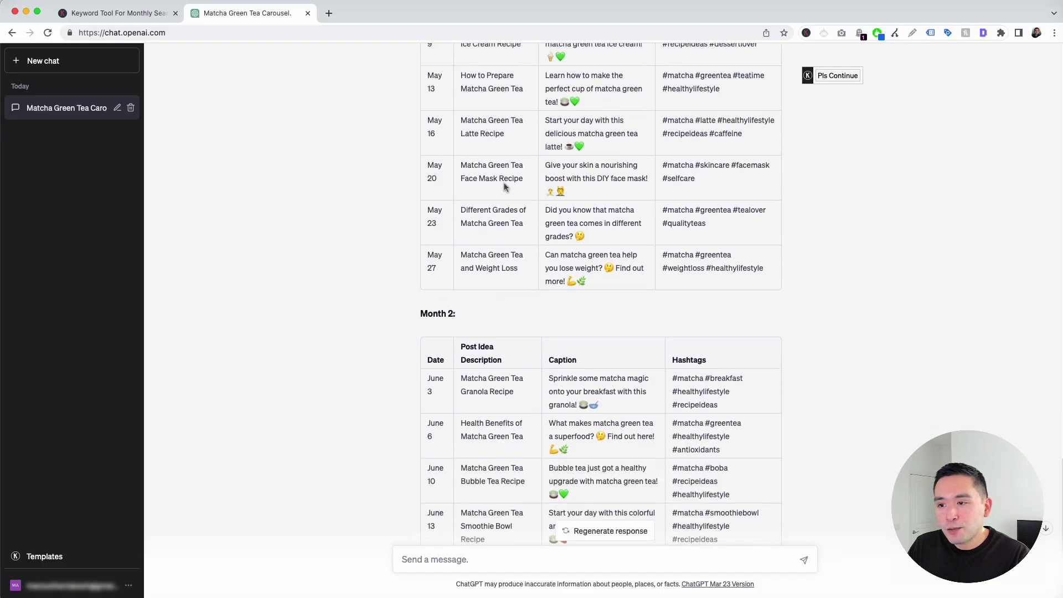
scroll(603, 368, down, 2)
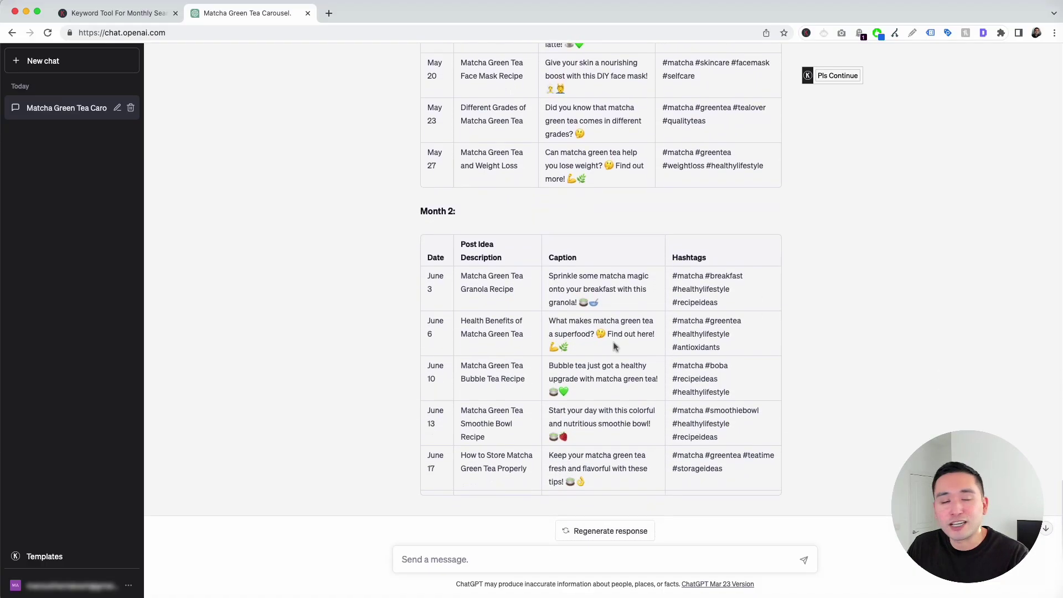
scroll(696, 321, up, 6)
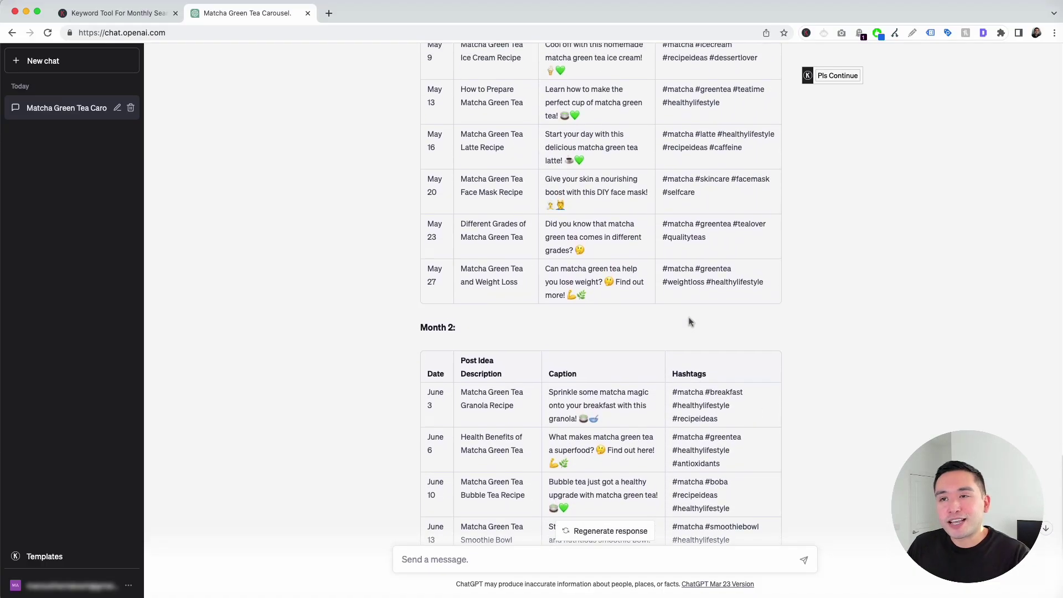
scroll(683, 305, up, 6)
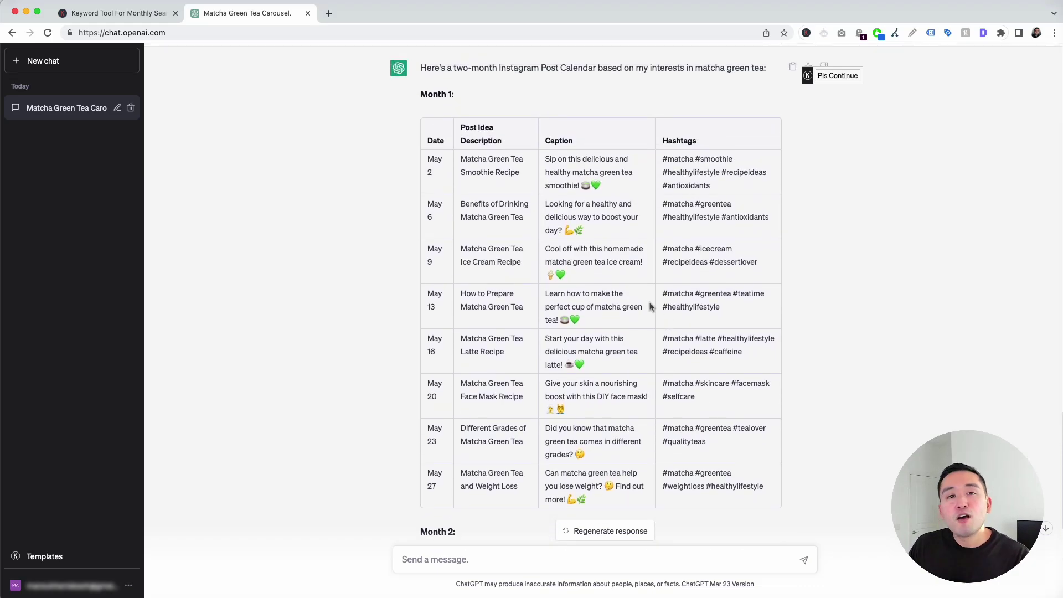
scroll(632, 291, down, 1)
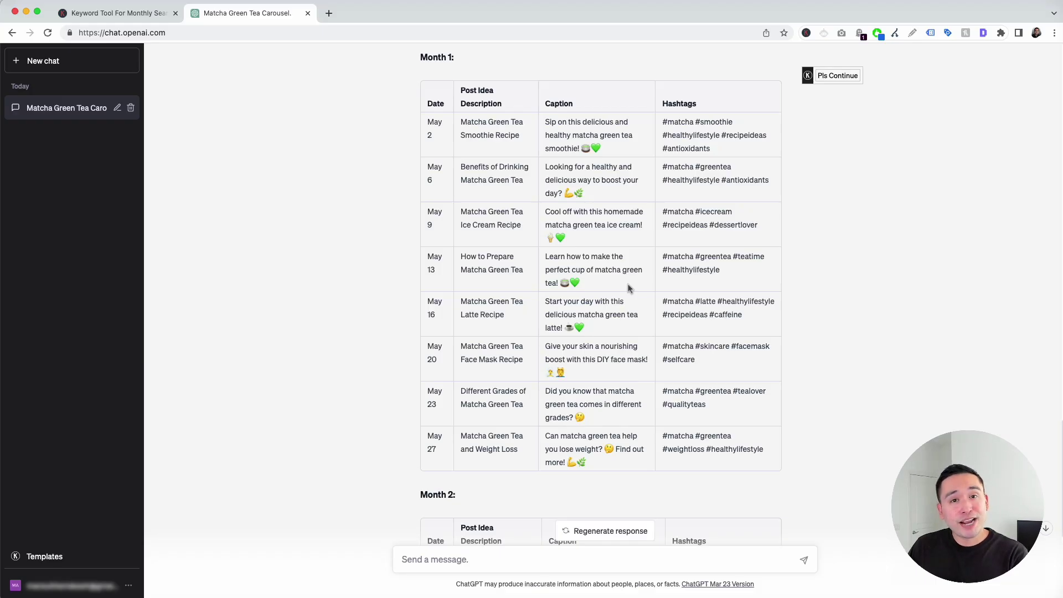
scroll(624, 286, up, 1)
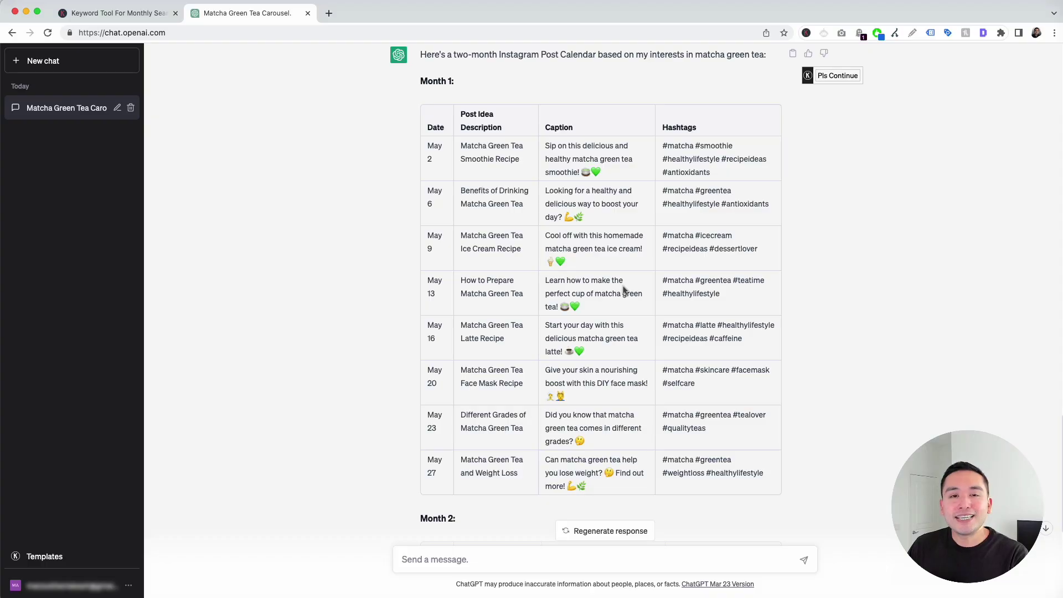
drag(467, 147, 529, 166)
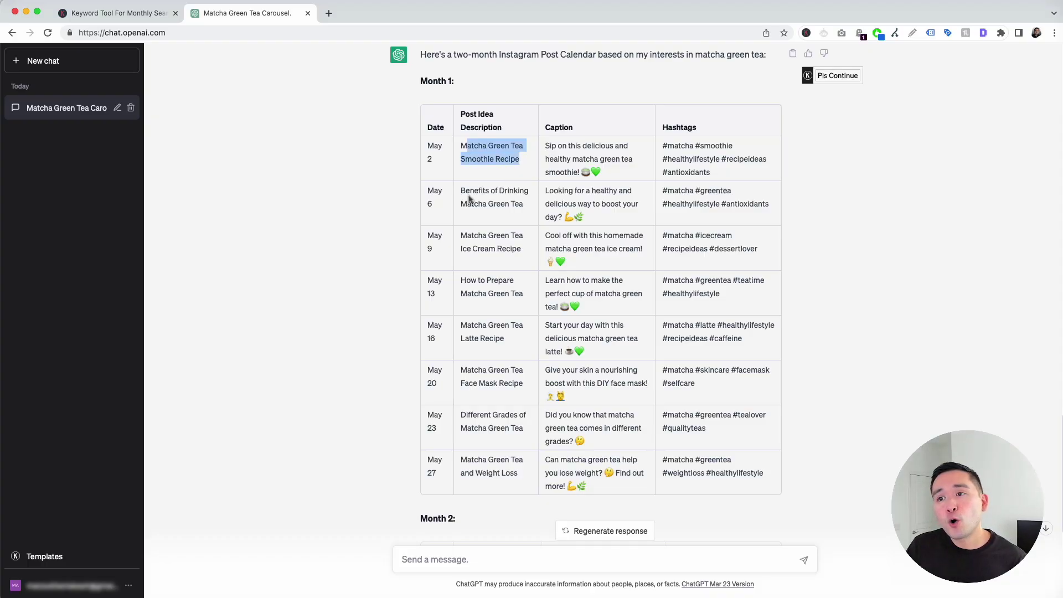
drag(467, 191, 512, 210)
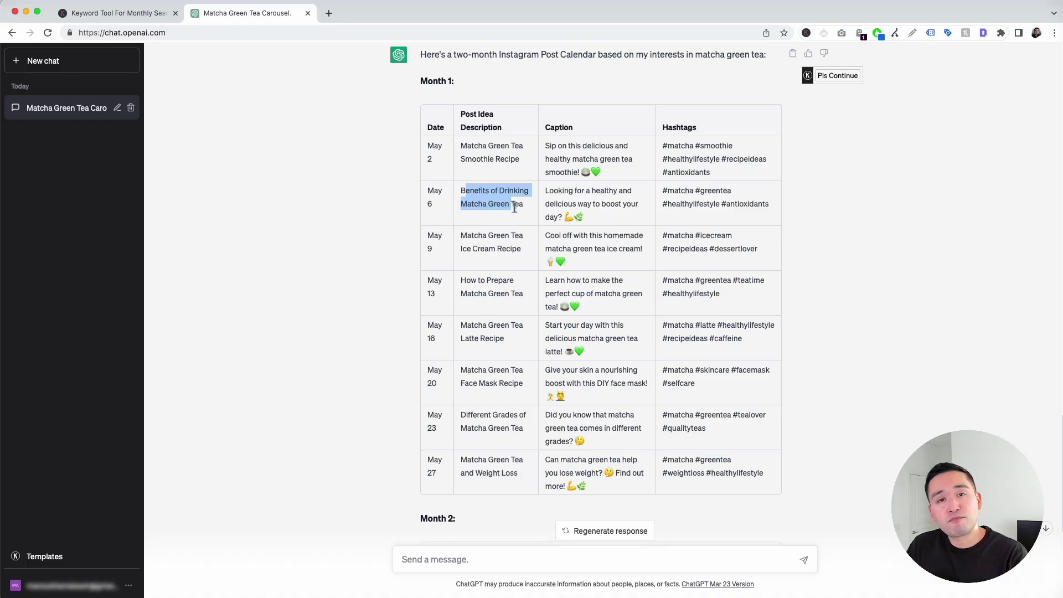